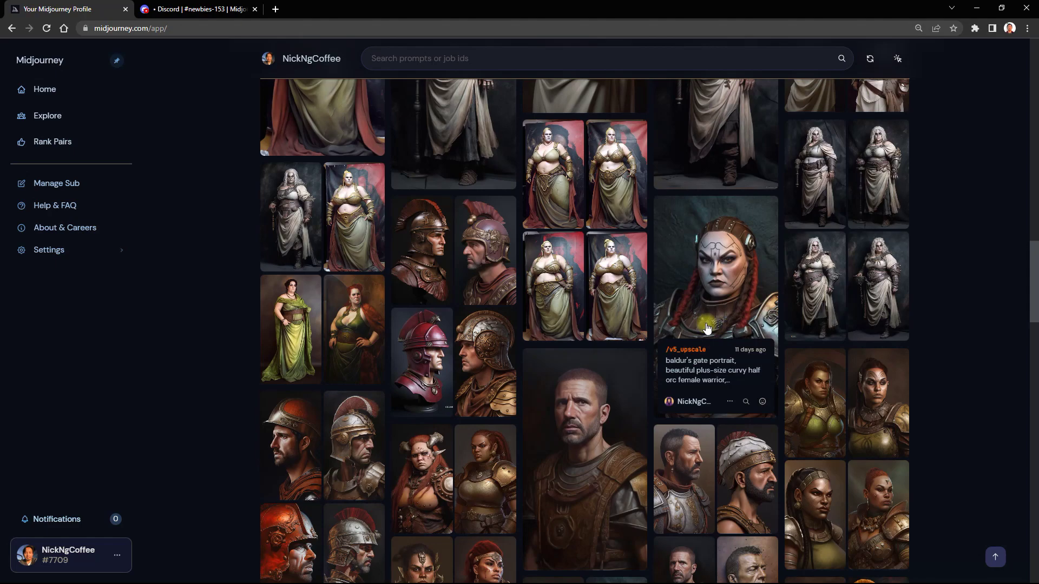
# Step: Find the female halfling thief portrait grid in the Midjourney gallery and copy its full prompt text
pyautogui.scroll(-4, 678, 317)
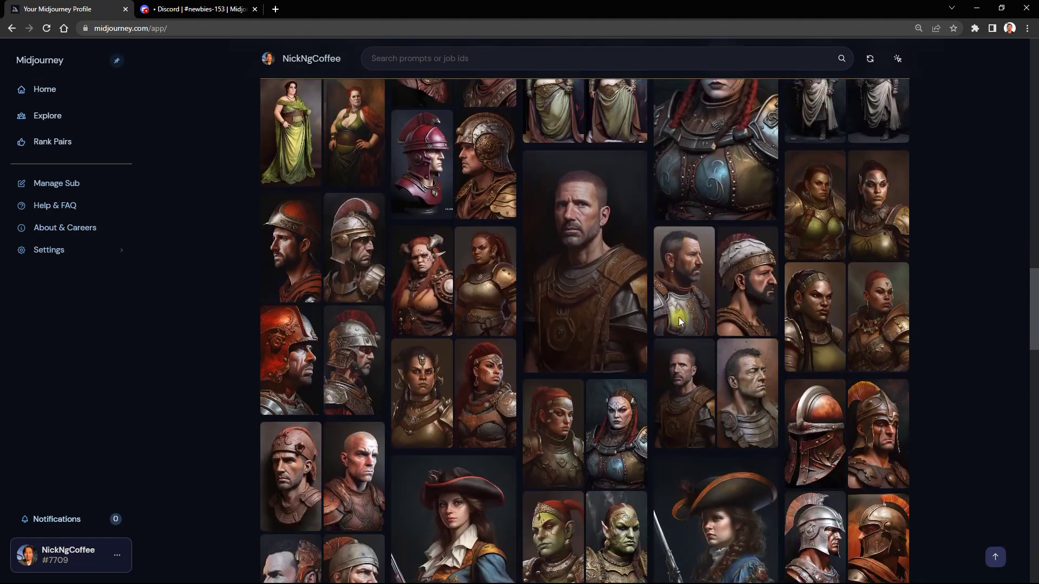
pyautogui.scroll(-15, 680, 321)
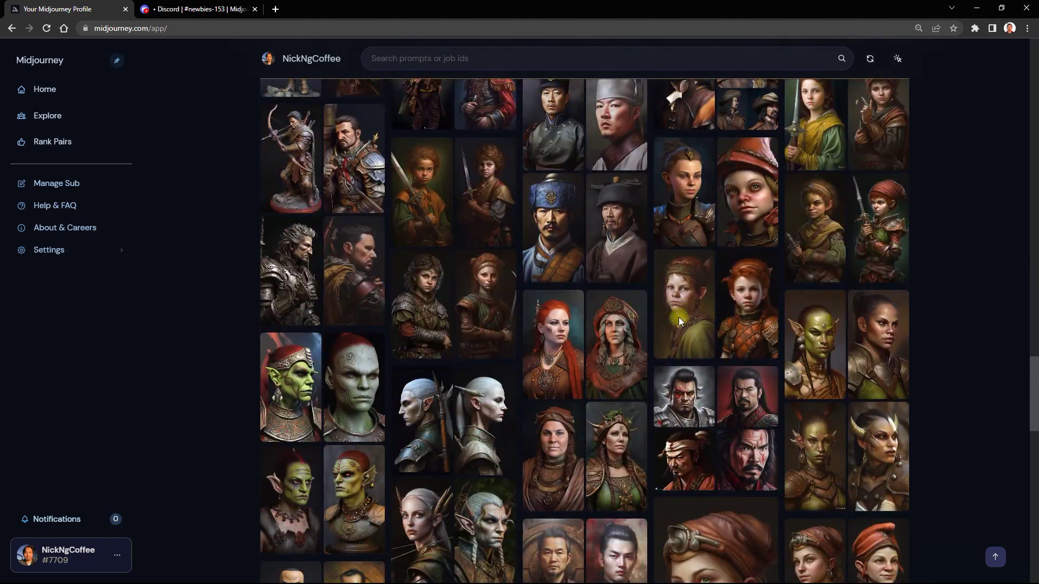
pyautogui.scroll(1, 671, 341)
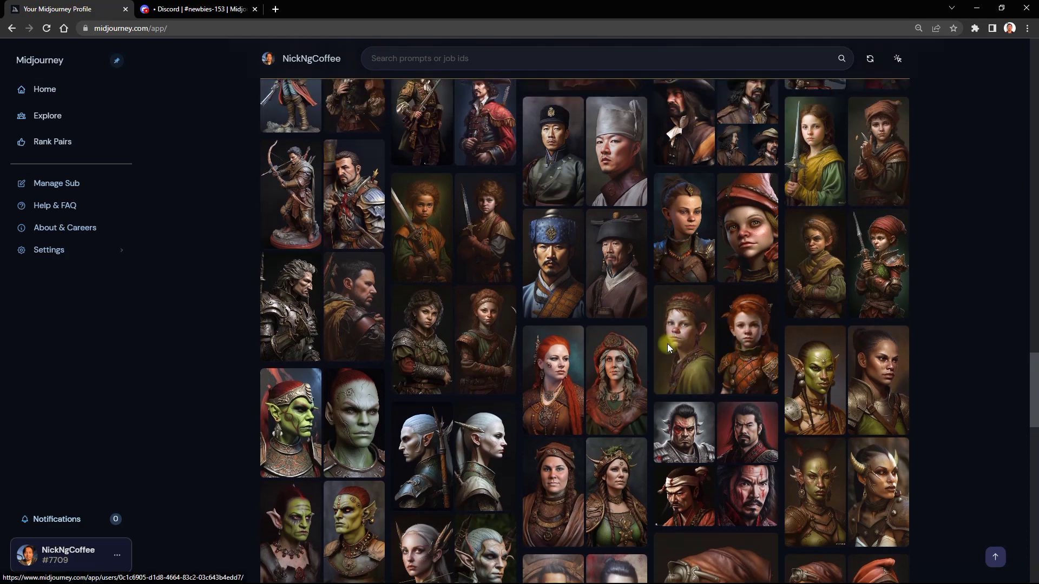
pyautogui.click(842, 209)
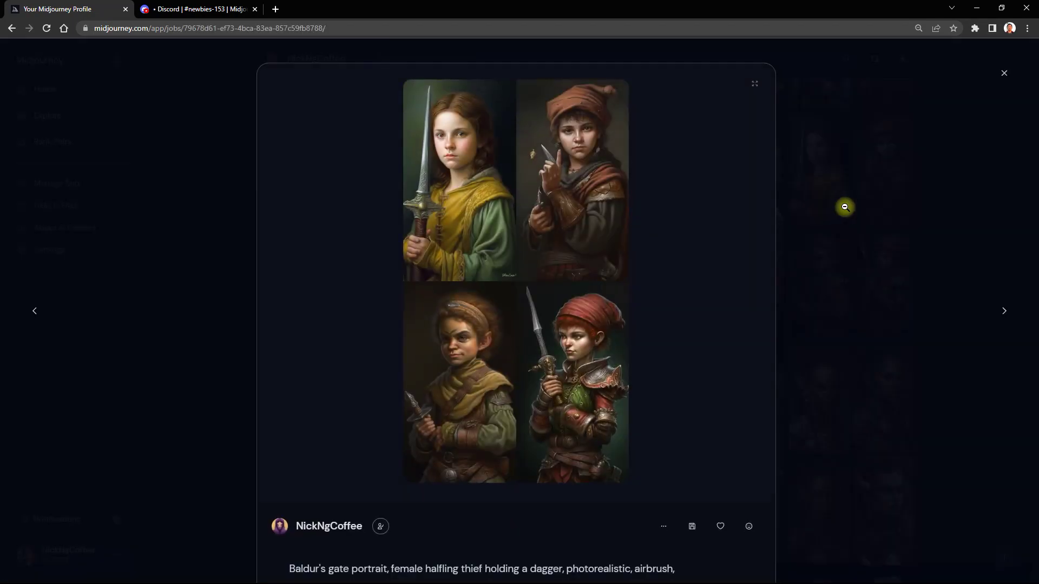
pyautogui.scroll(-2, 390, 281)
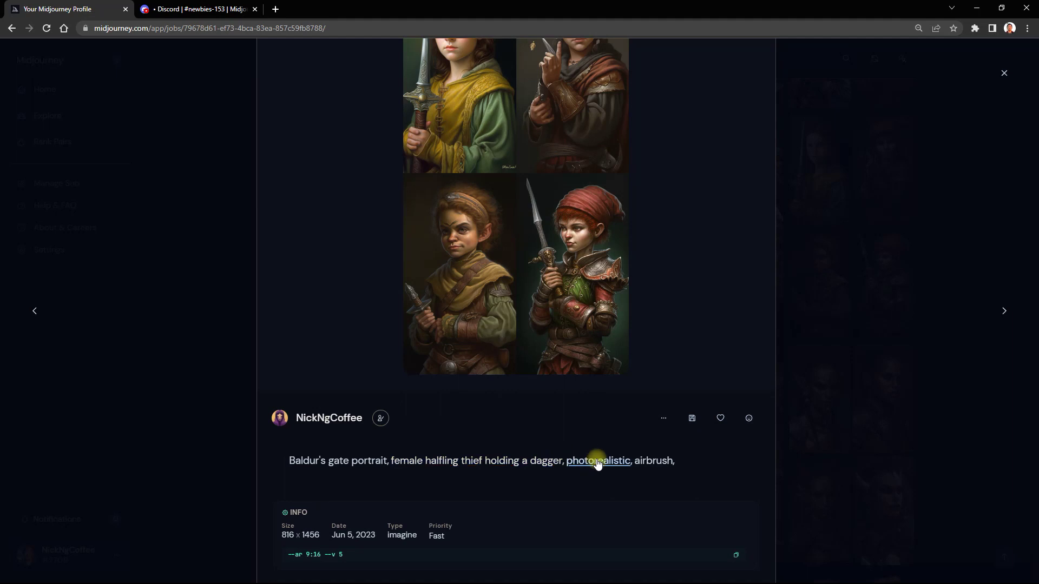
pyautogui.moveTo(702, 463); pyautogui.dragTo(291, 468)
pyautogui.hotkey('ctrl', 'c')
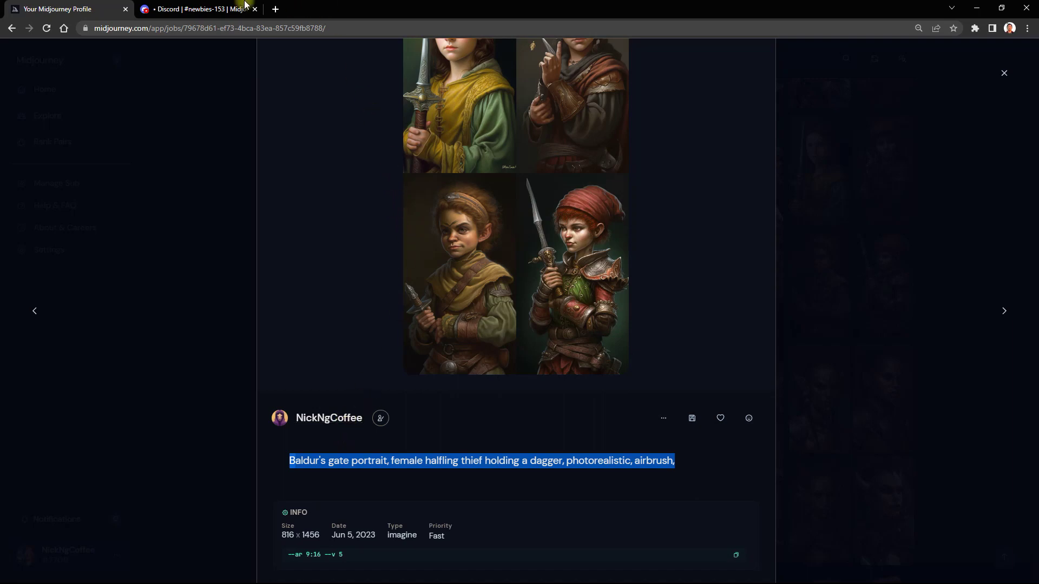
# Step: Switch to Discord and submit /imagine with "Baldur's gate portrait, female halfling thief holding a dagger, photorealistic, airbrush, --ar 9:16"
pyautogui.click(216, 9)
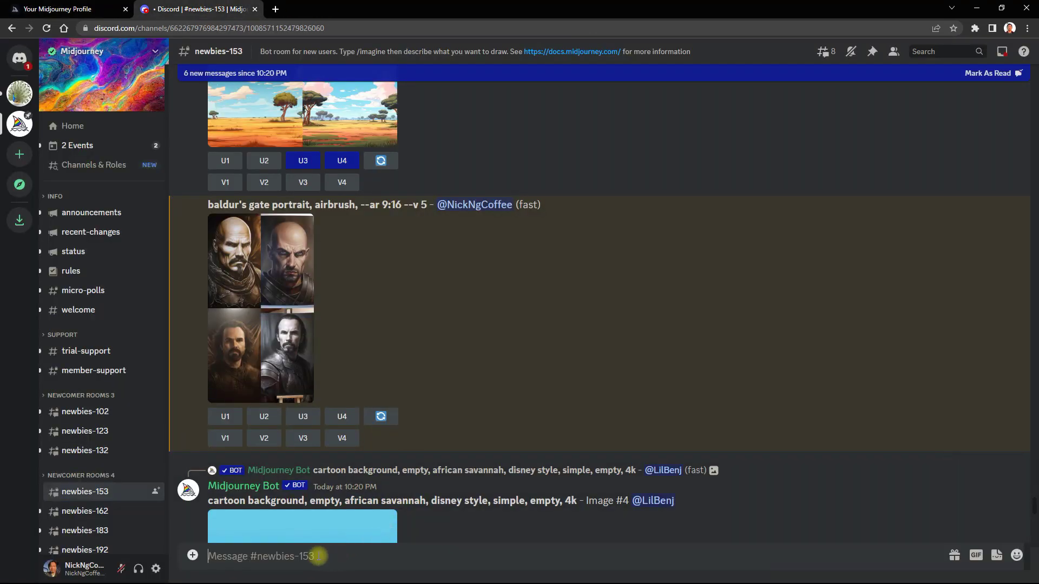
pyautogui.write('/imagin')
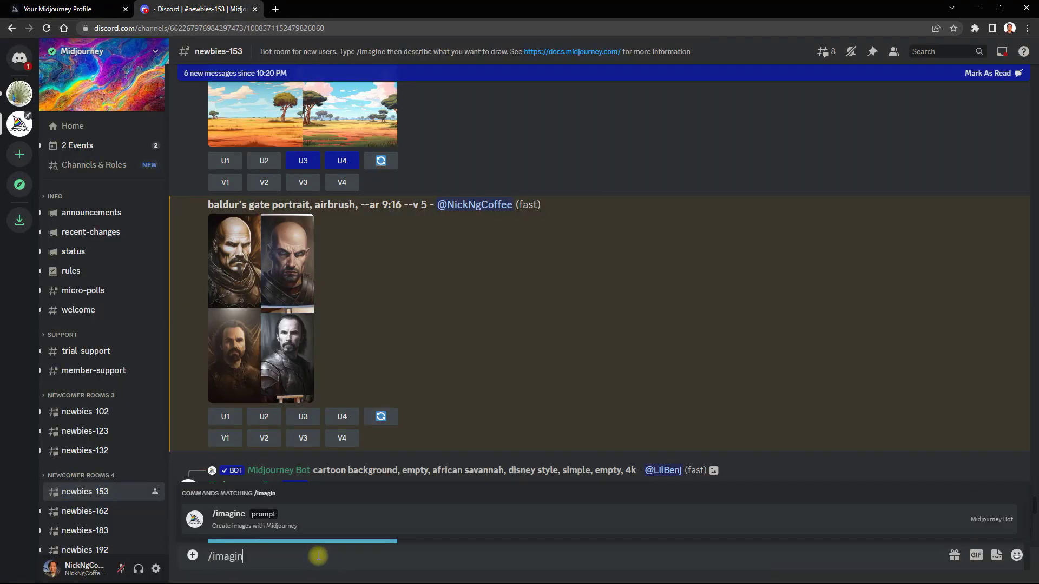
pyautogui.press('Tab')
pyautogui.hotkey('ctrl', 'v')
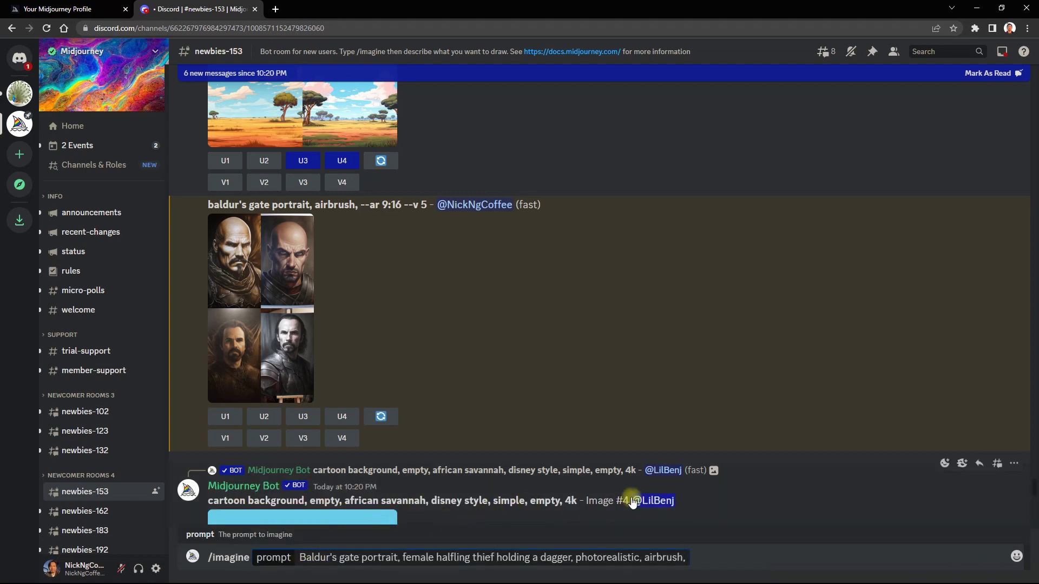
pyautogui.write('-')
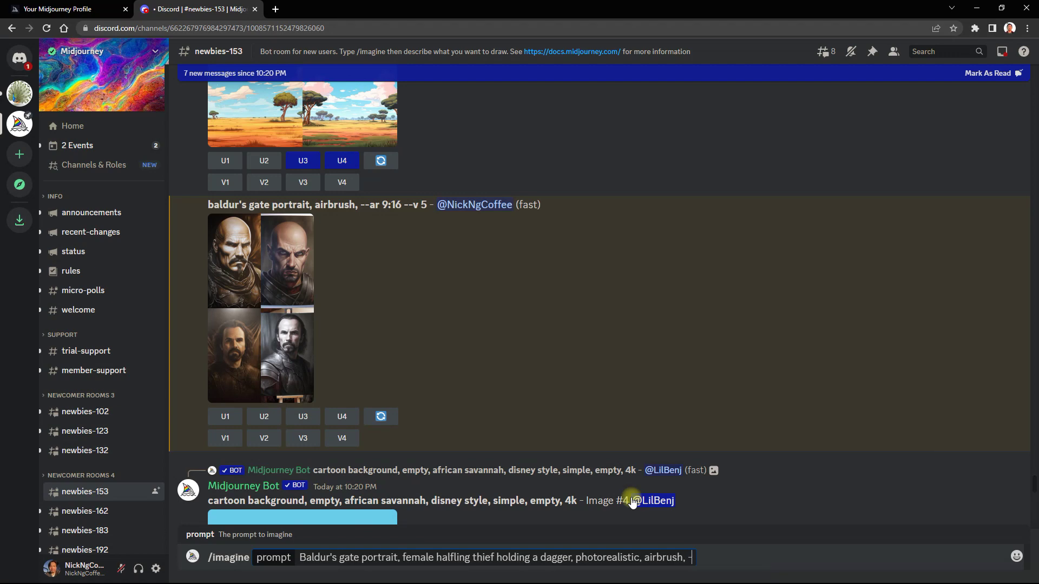
pyautogui.write('-ar 9:16')
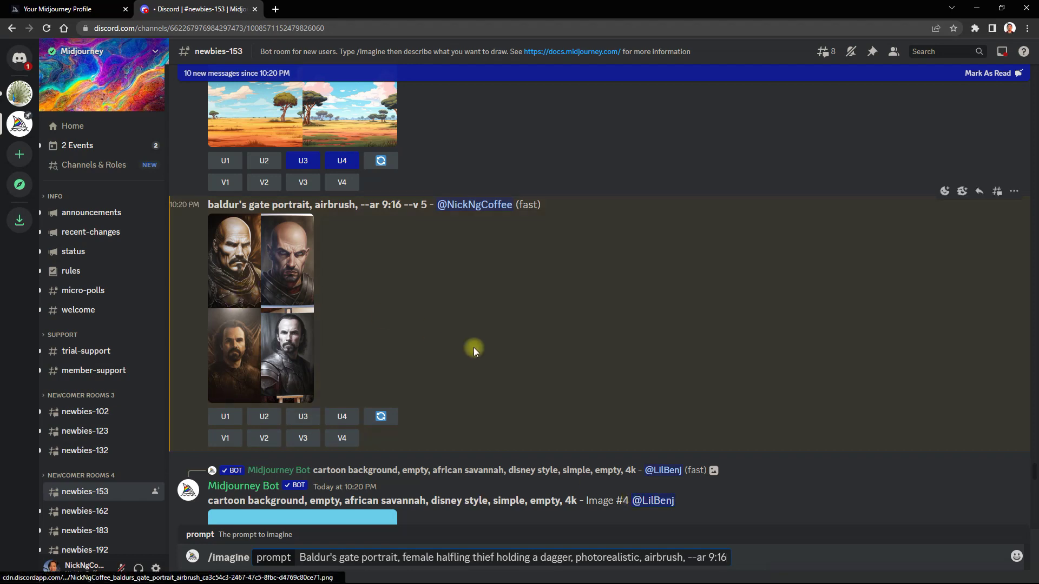
pyautogui.press('Return')
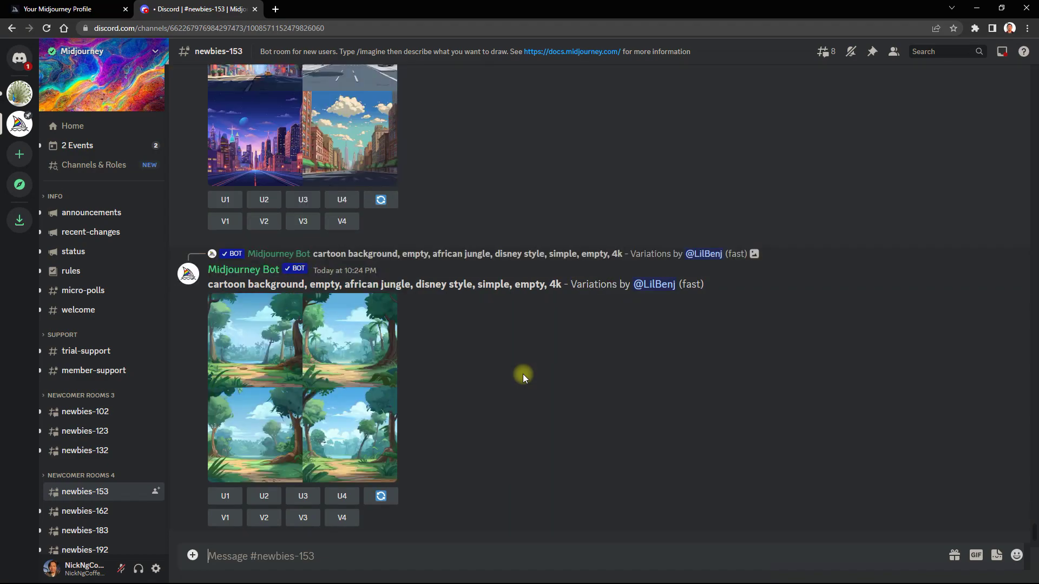
# Step: Find the newly generated halfling thief grid in the channel and examine its four portraits enlarged
pyautogui.scroll(5, 358, 239)
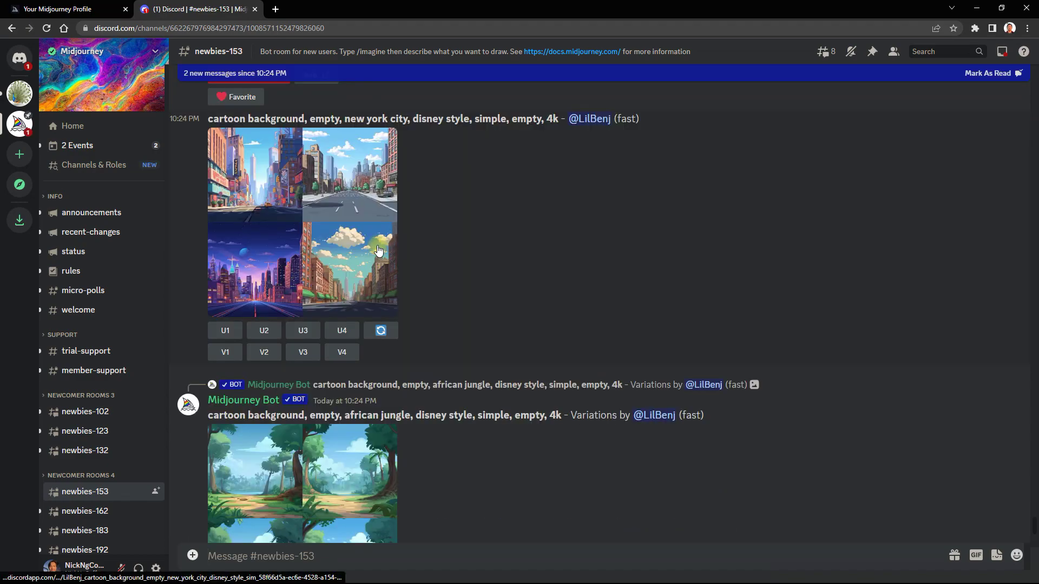
pyautogui.scroll(-5, 273, 345)
pyautogui.click(272, 345)
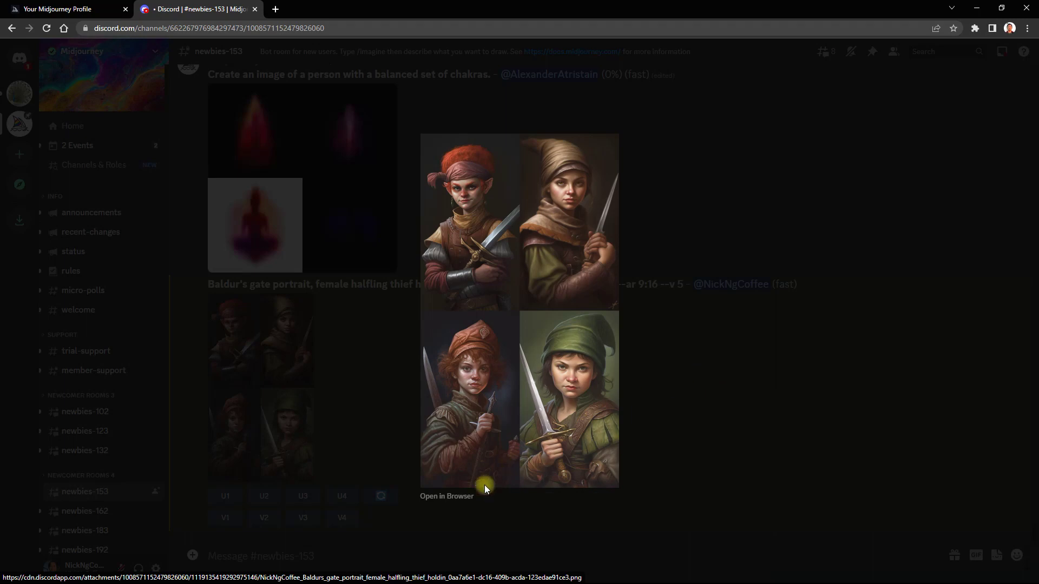
pyautogui.click(706, 377)
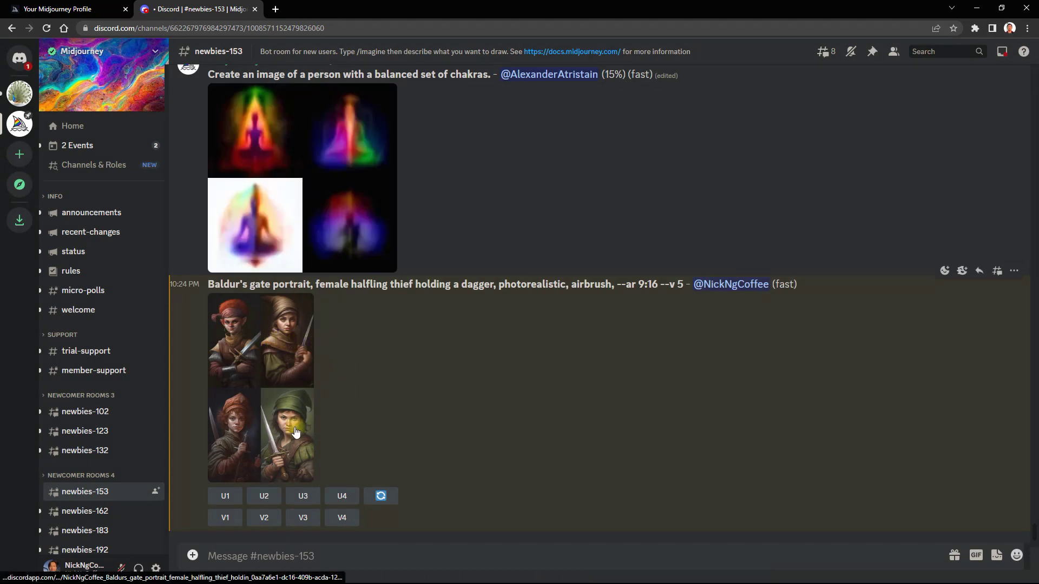
# Step: Upscale the fourth portrait of the halfling thief grid and view the result enlarged
pyautogui.click(344, 499)
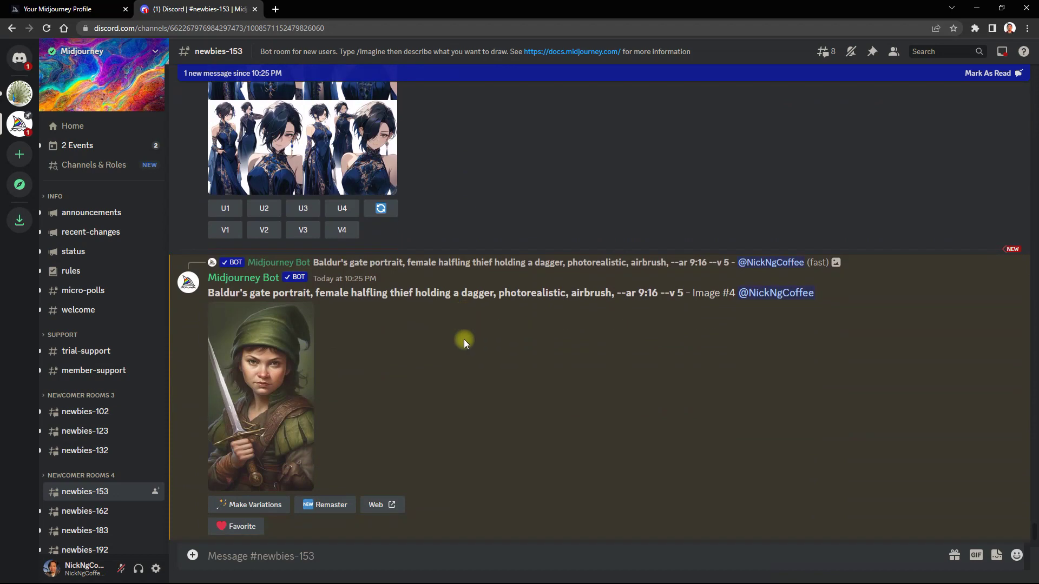
pyautogui.click(253, 461)
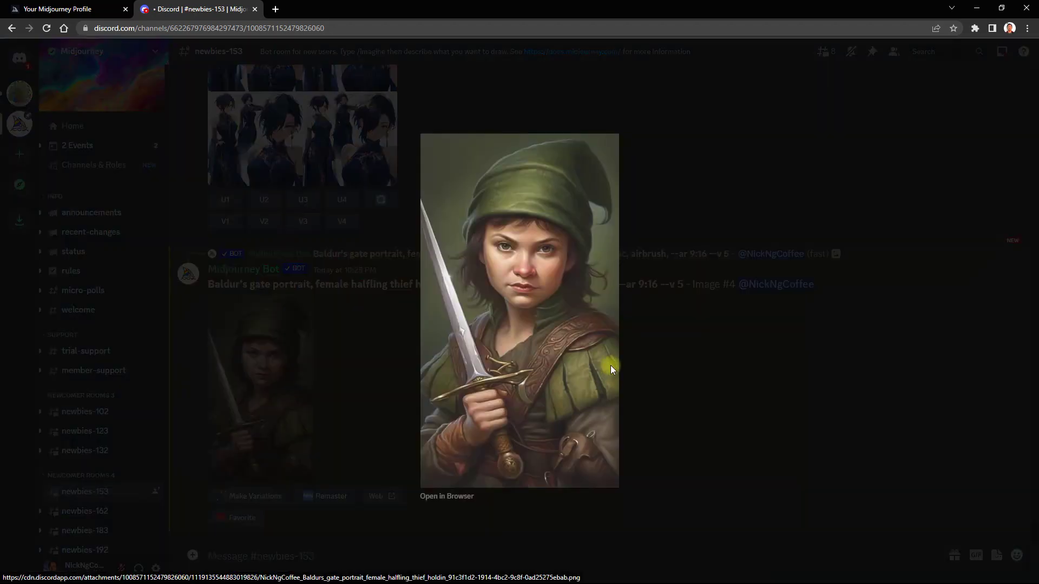
pyautogui.click(699, 366)
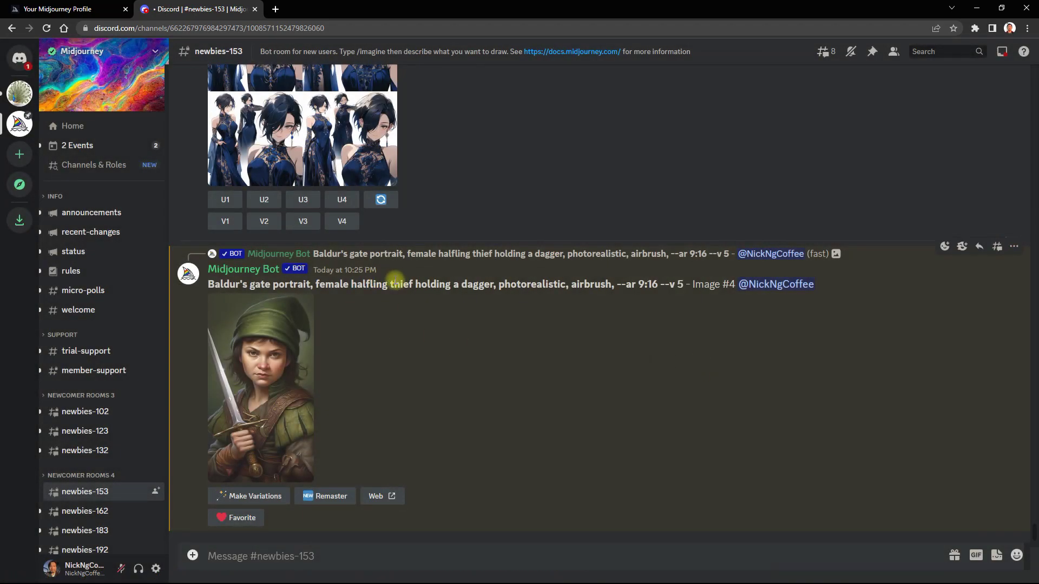
# Step: Return to the Midjourney gallery and save the upscaled halfling thief portrait as PNG in the "How to Create BG Portraits with MJ" folder
pyautogui.click(64, 9)
pyautogui.click(165, 201)
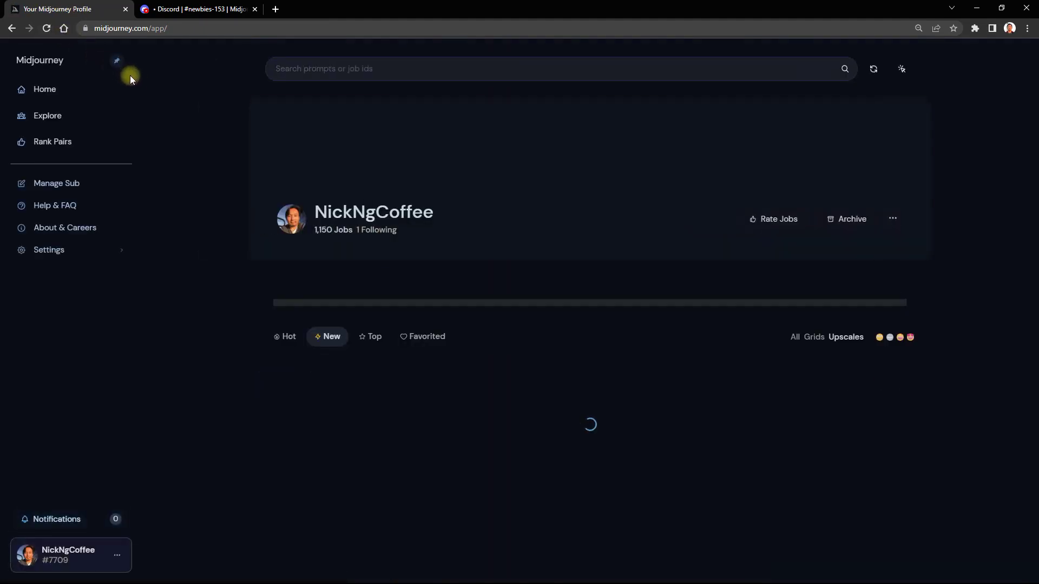
pyautogui.moveTo(326, 410)
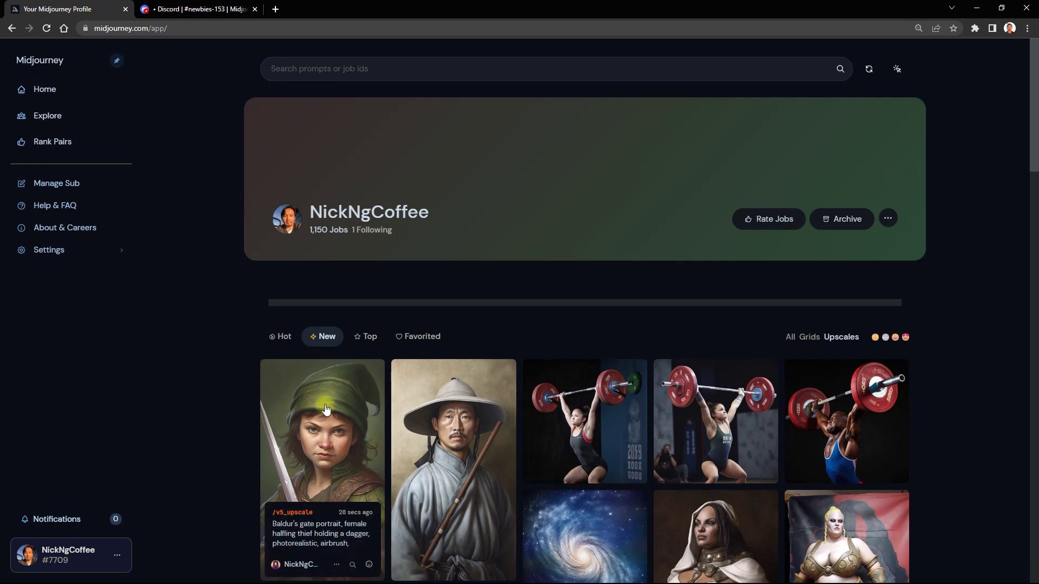
pyautogui.click(326, 409)
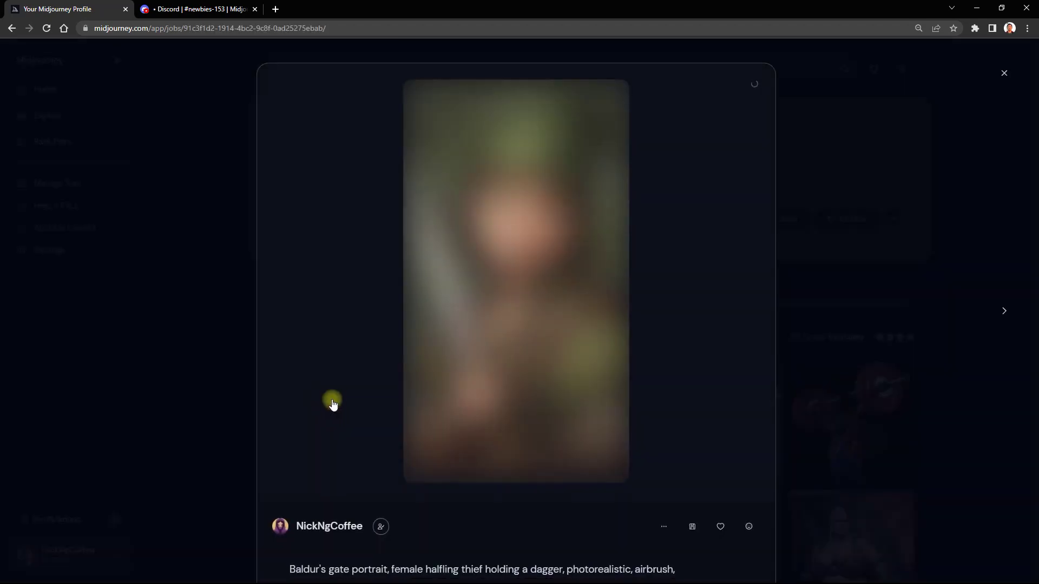
pyautogui.click(692, 528)
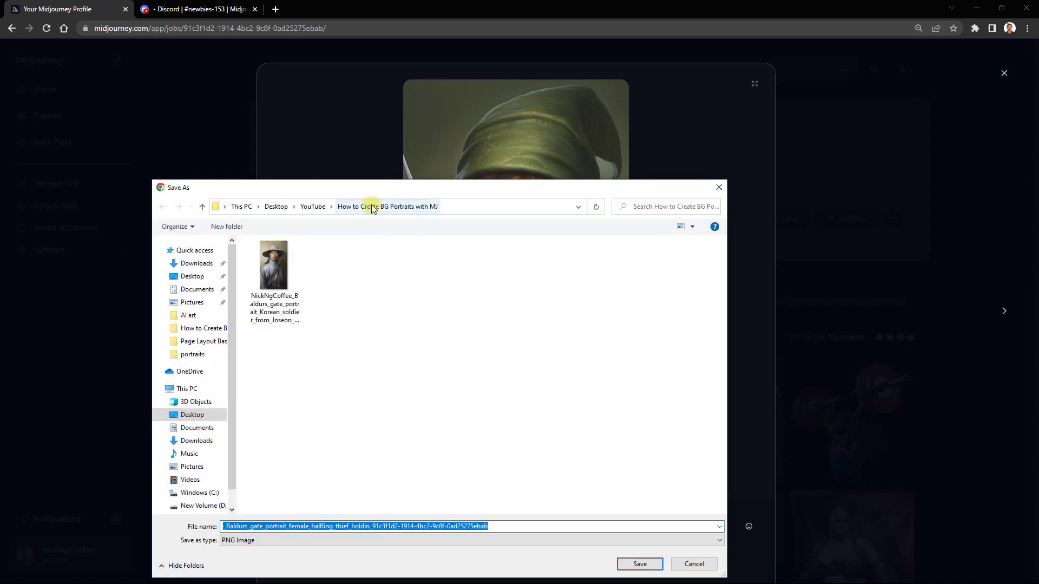
pyautogui.click(628, 566)
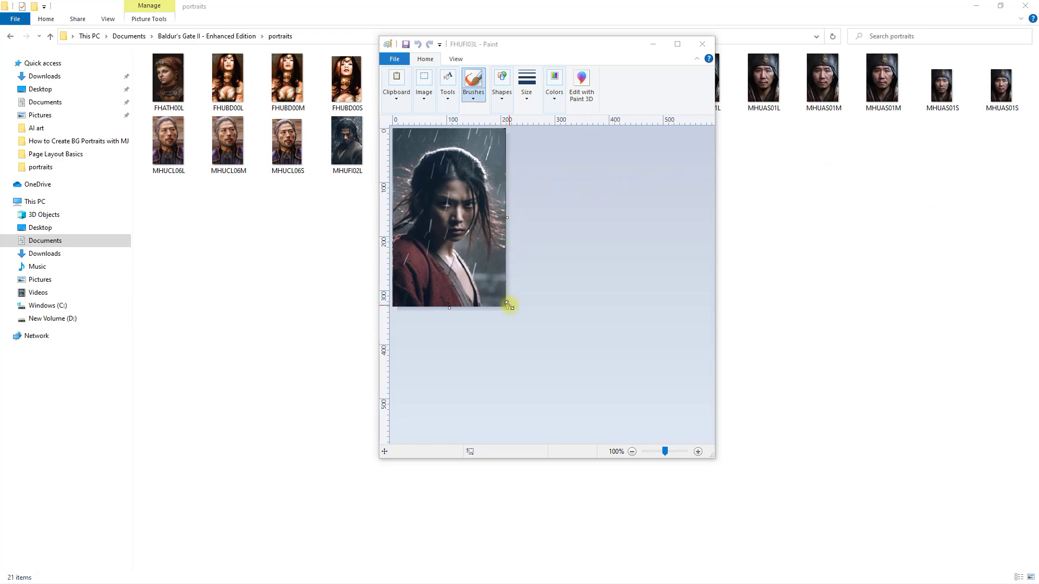
# Step: Check the pixel dimensions of the FHUFI03L portrait in Paint's resize settings without changing them
pyautogui.click(423, 67)
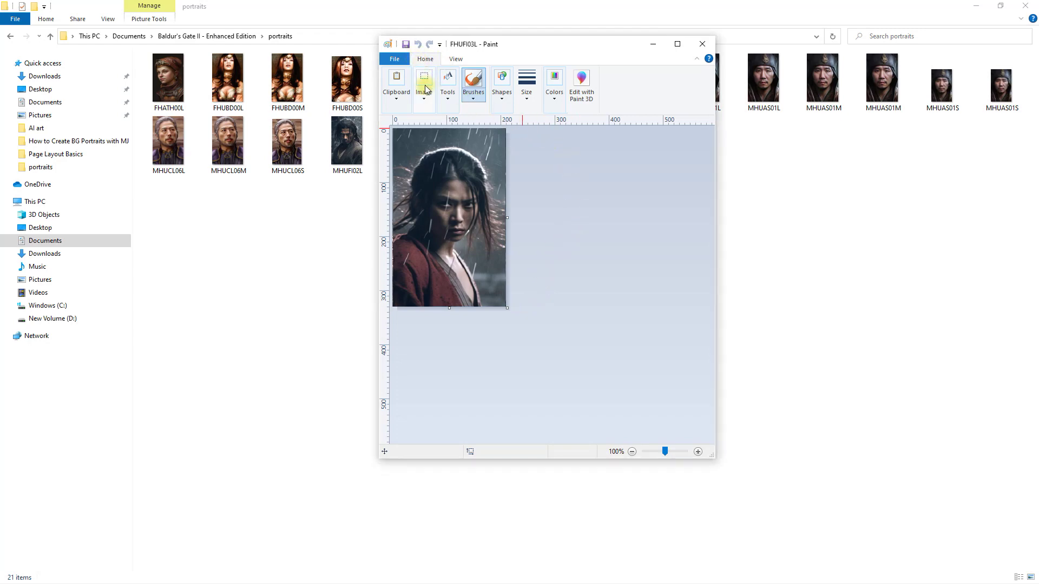
pyautogui.click(423, 81)
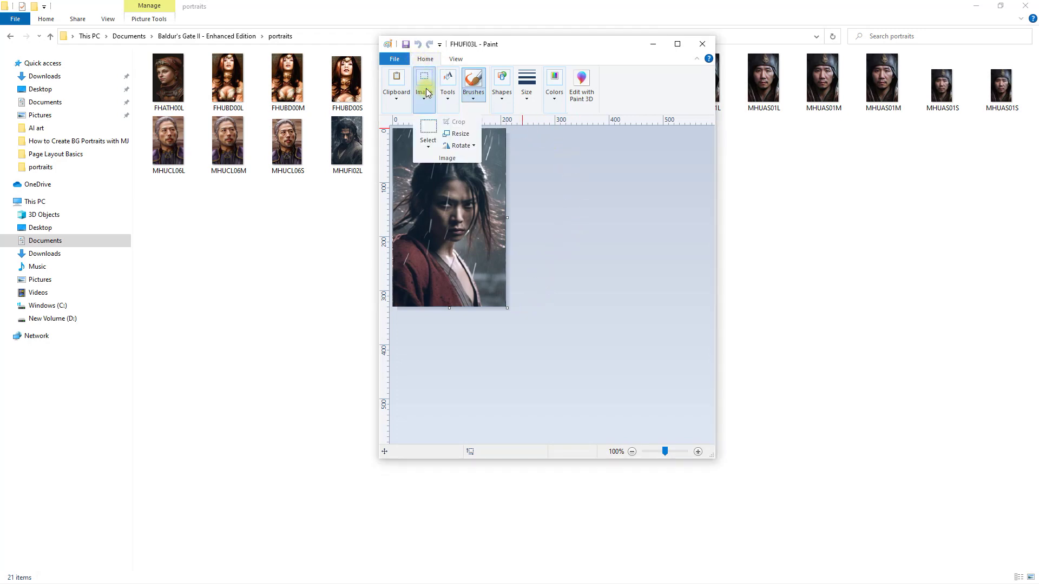
pyautogui.click(459, 133)
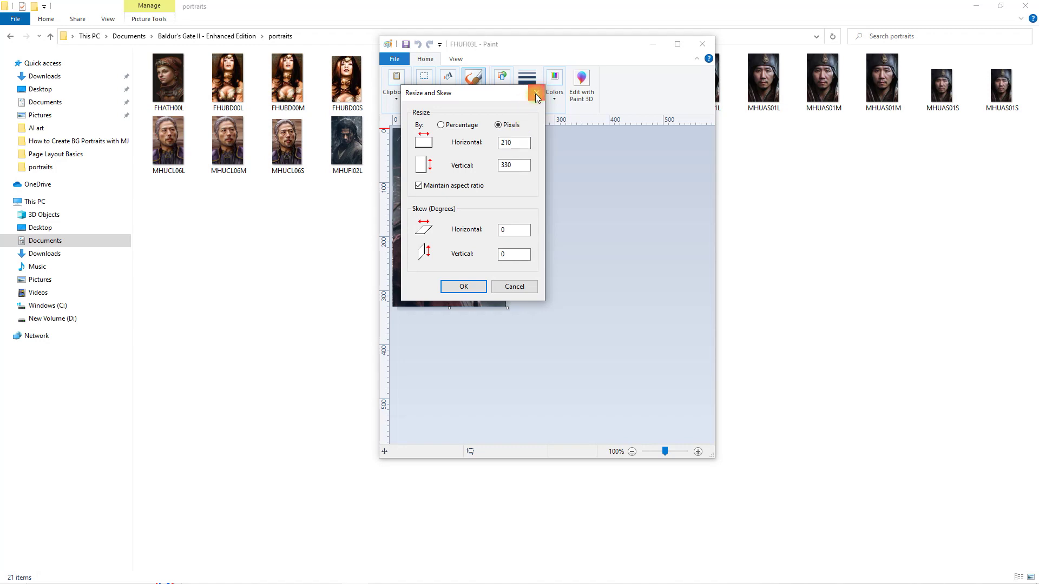
pyautogui.click(536, 93)
pyautogui.click(423, 93)
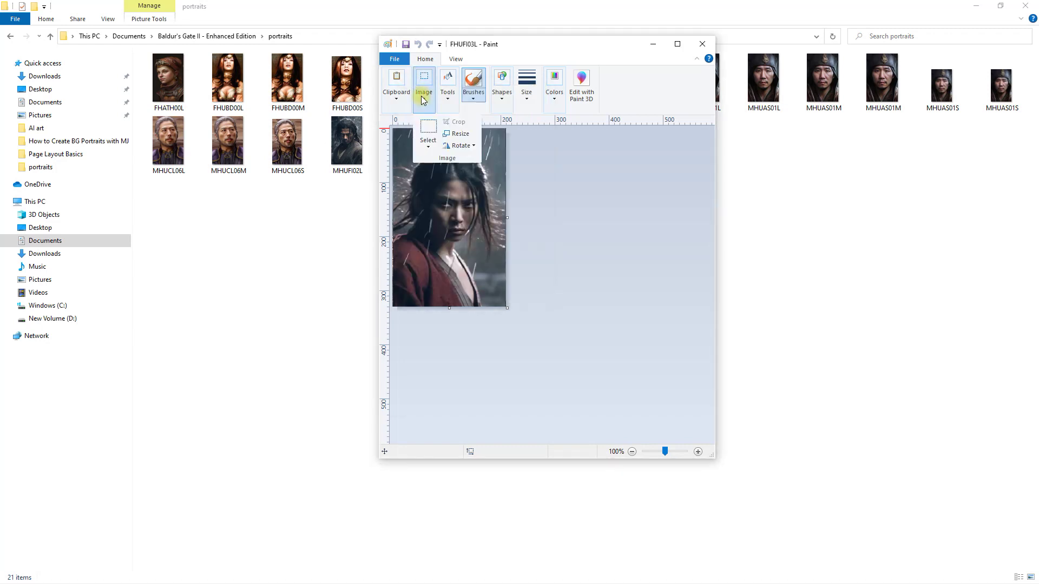
# Step: Open the saved female halfling thief portrait from the "How to Create BG Portraits with MJ" folder in Paint and maximize the window
pyautogui.click(398, 58)
pyautogui.click(413, 104)
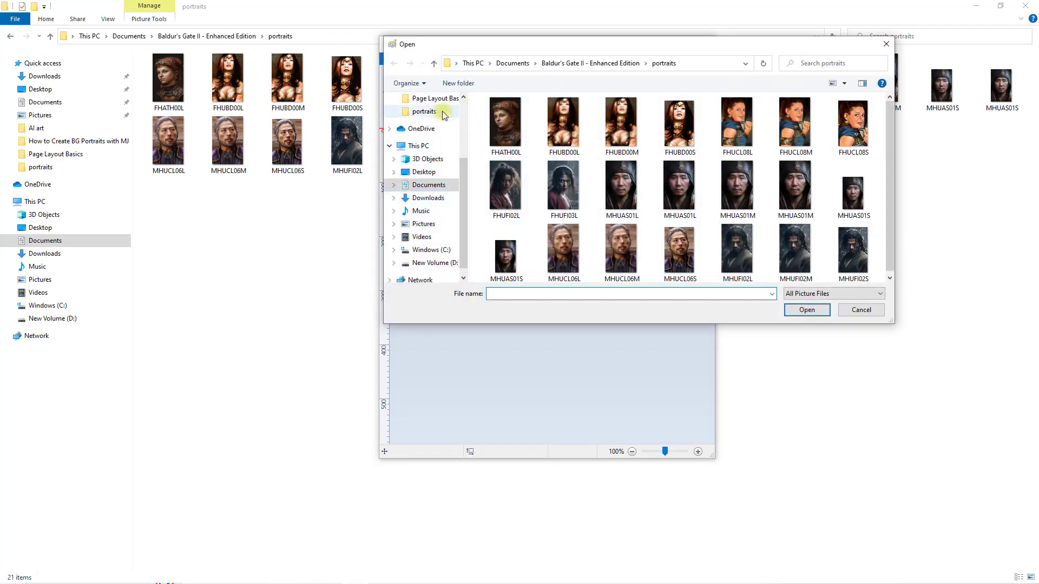
pyautogui.scroll(1, 430, 163)
pyautogui.click(427, 98)
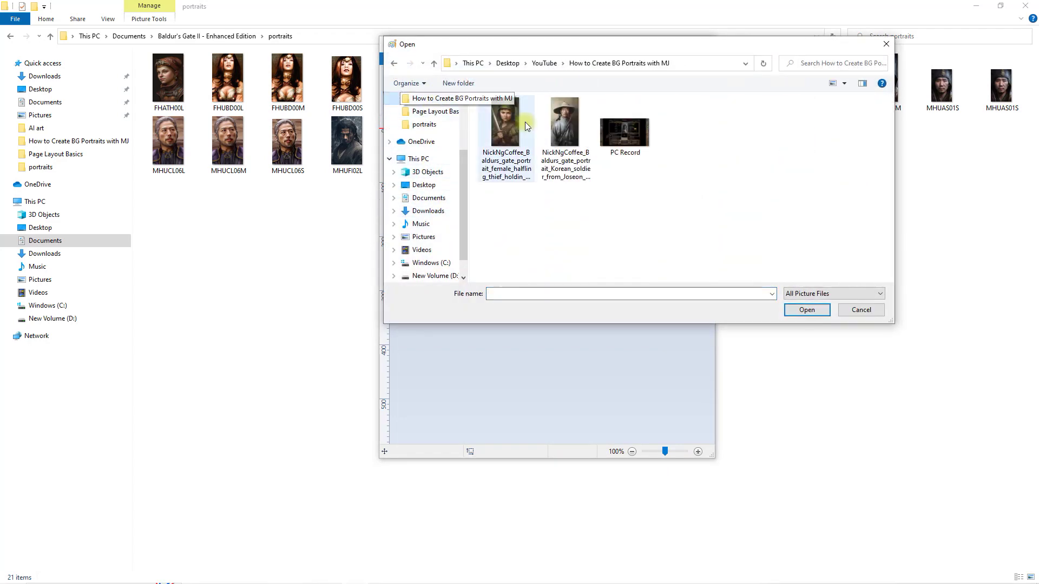
pyautogui.click(511, 124)
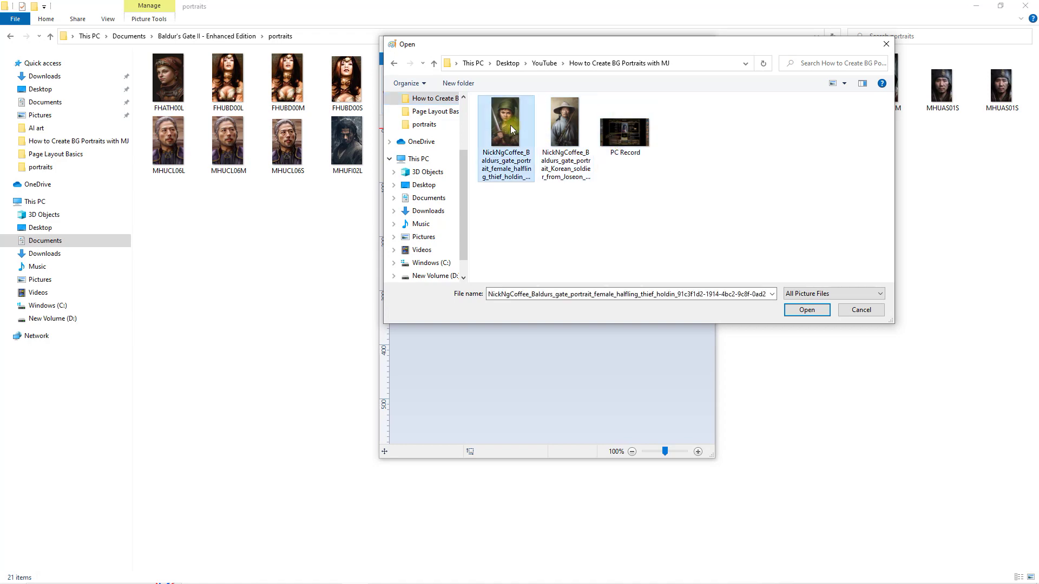
pyautogui.click(807, 310)
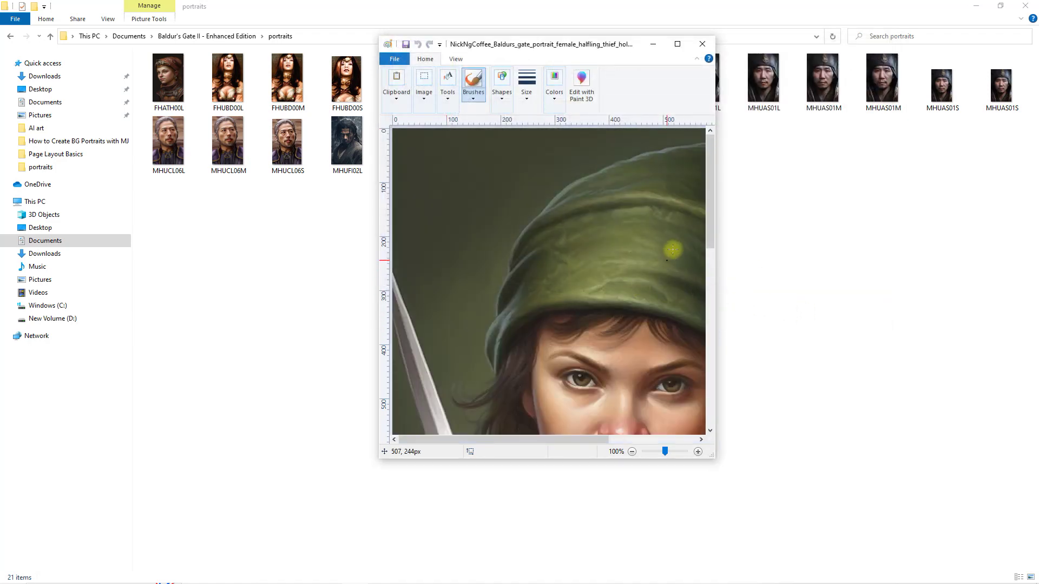
pyautogui.click(677, 43)
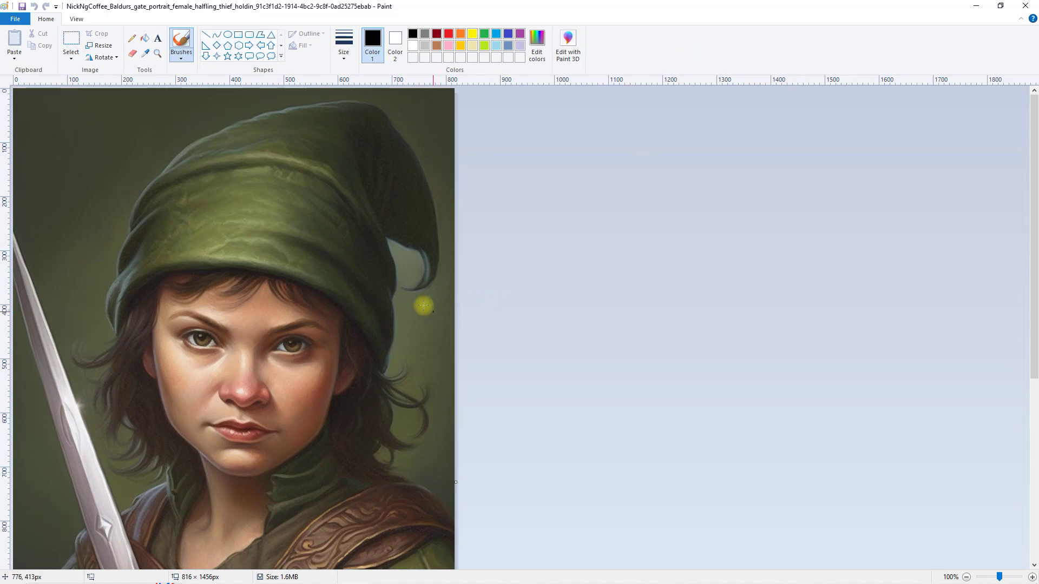
# Step: Resize the portrait to 210 by 330 pixels with the aspect ratio unlocked
pyautogui.scroll(-1, 287, 258)
pyautogui.scroll(-1, 287, 259)
pyautogui.scroll(1, 287, 258)
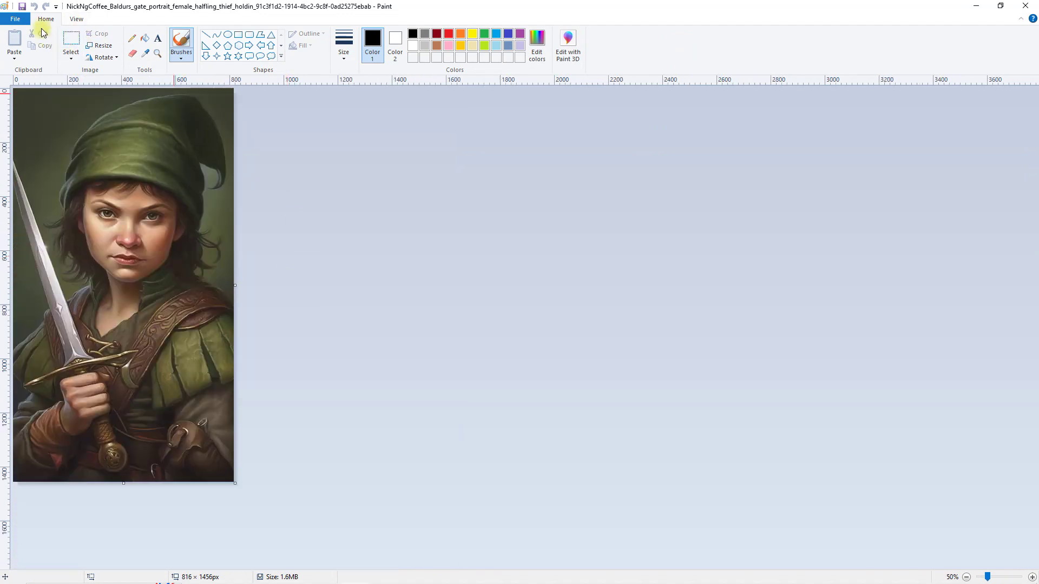
pyautogui.click(100, 45)
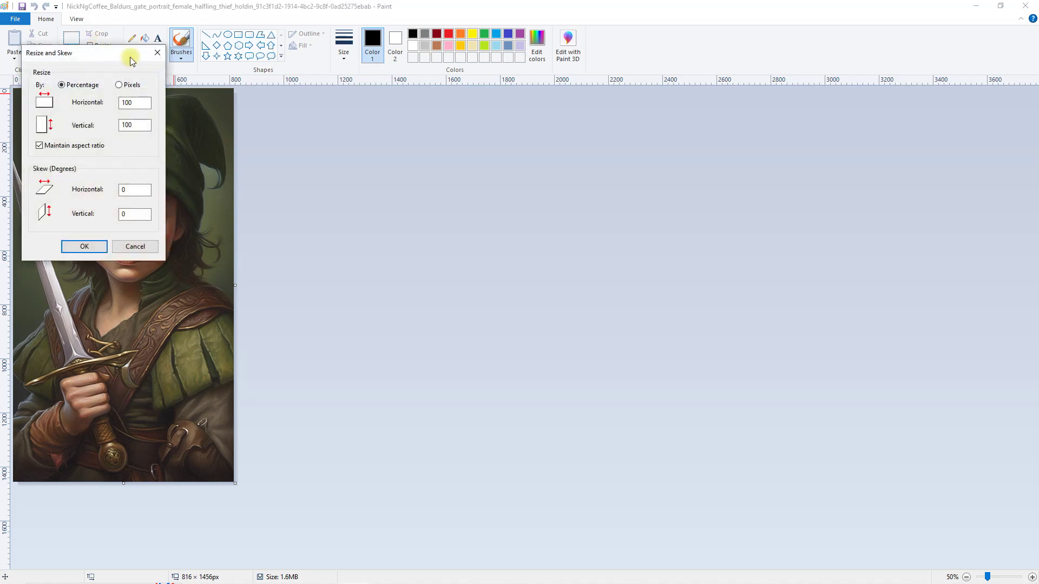
pyautogui.click(119, 85)
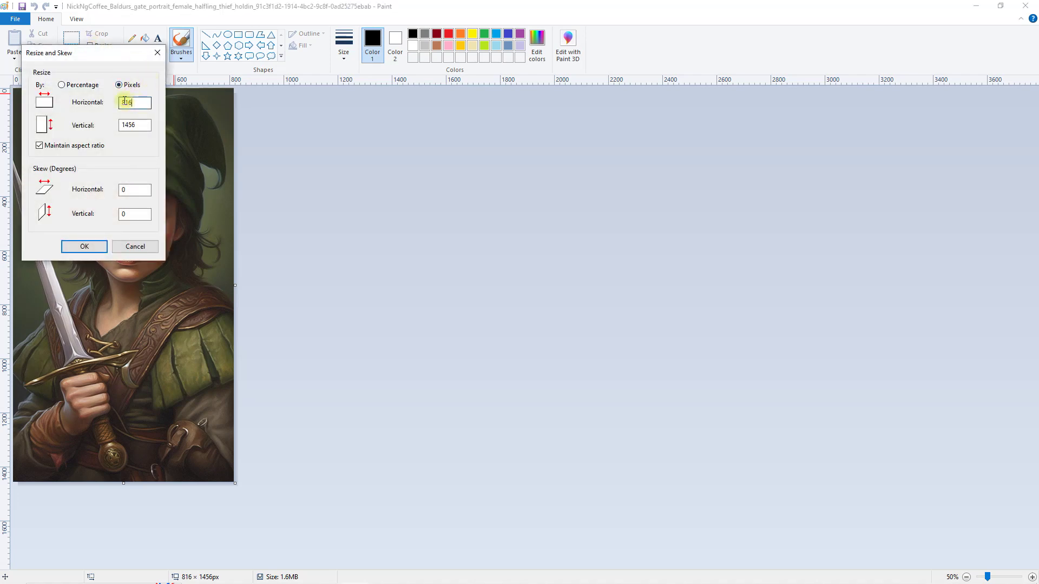
pyautogui.write('210')
pyautogui.doubleClick(138, 125)
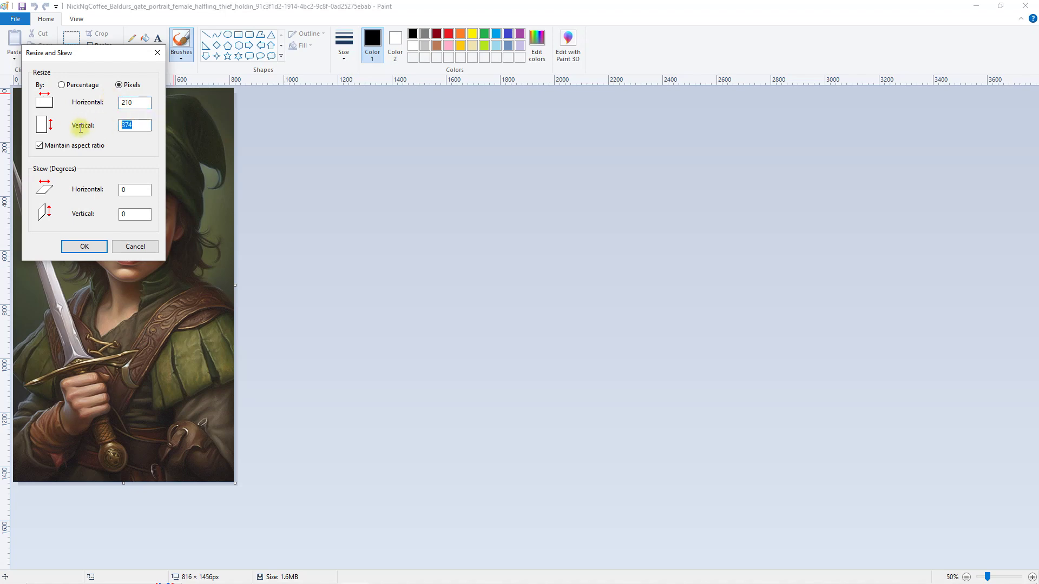
pyautogui.click(39, 146)
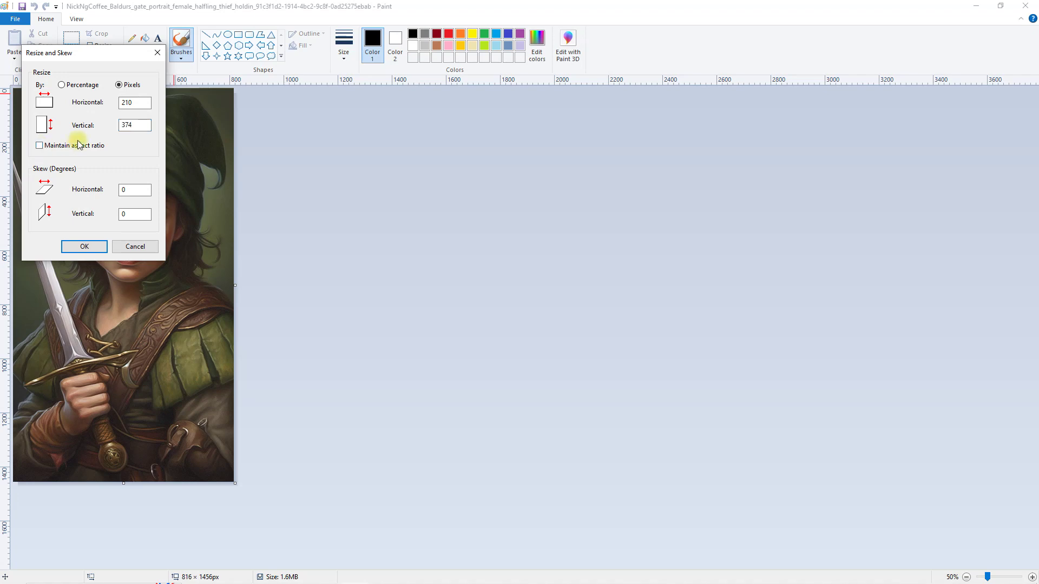
pyautogui.write('330')
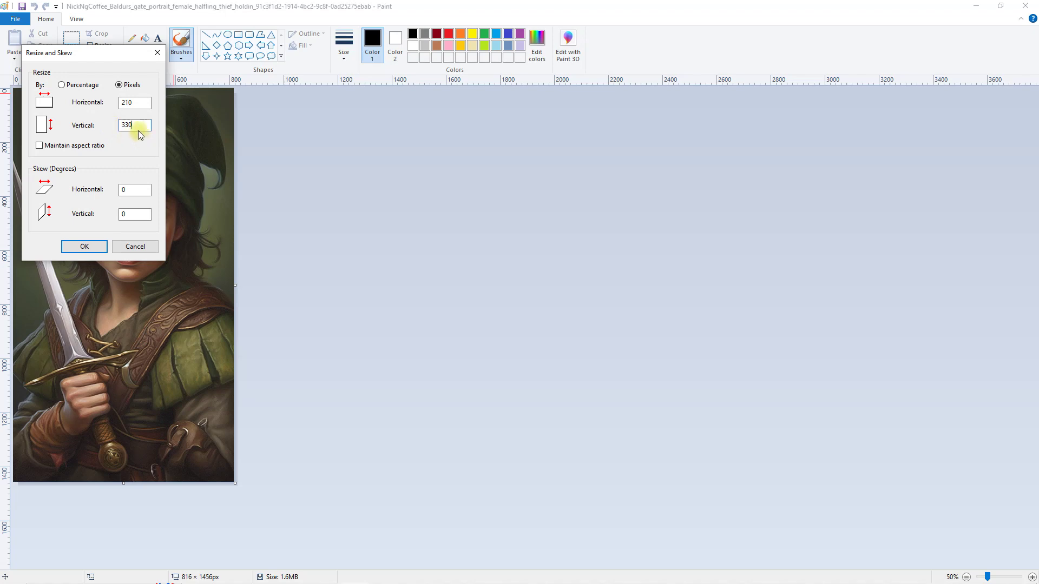
pyautogui.click(84, 247)
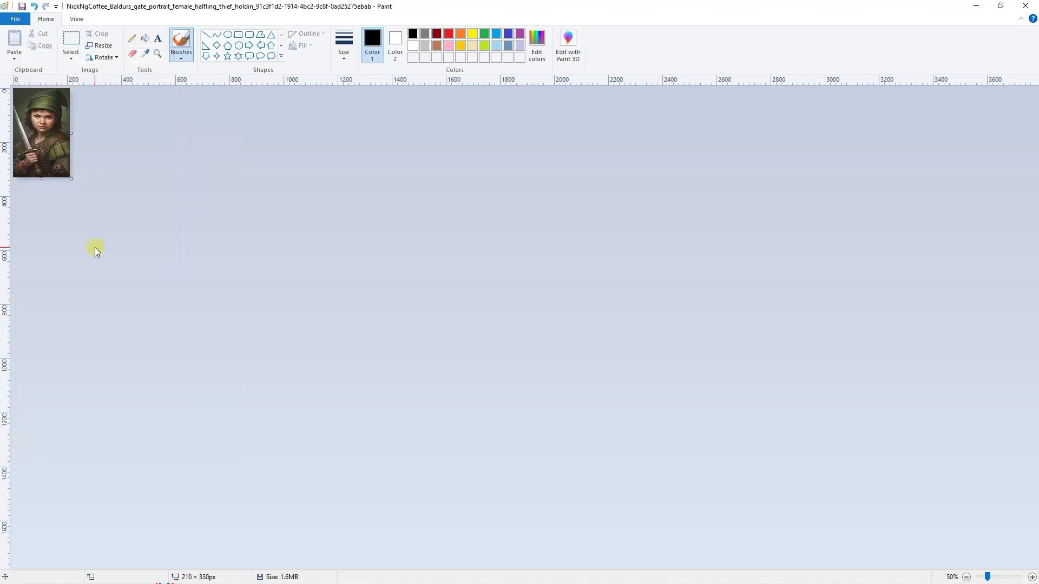
pyautogui.scroll(3, 70, 191)
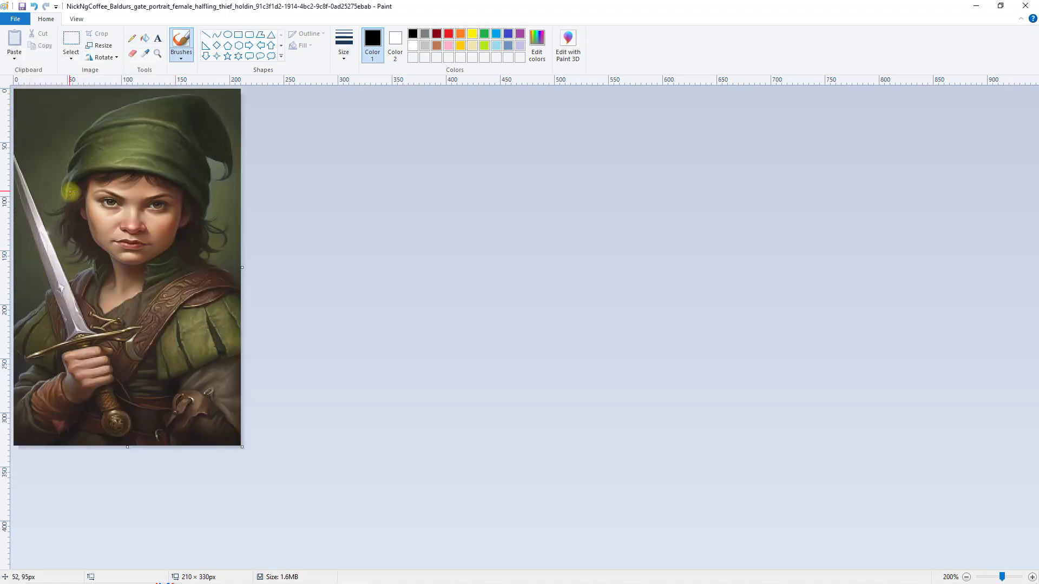
pyautogui.scroll(-1, 70, 191)
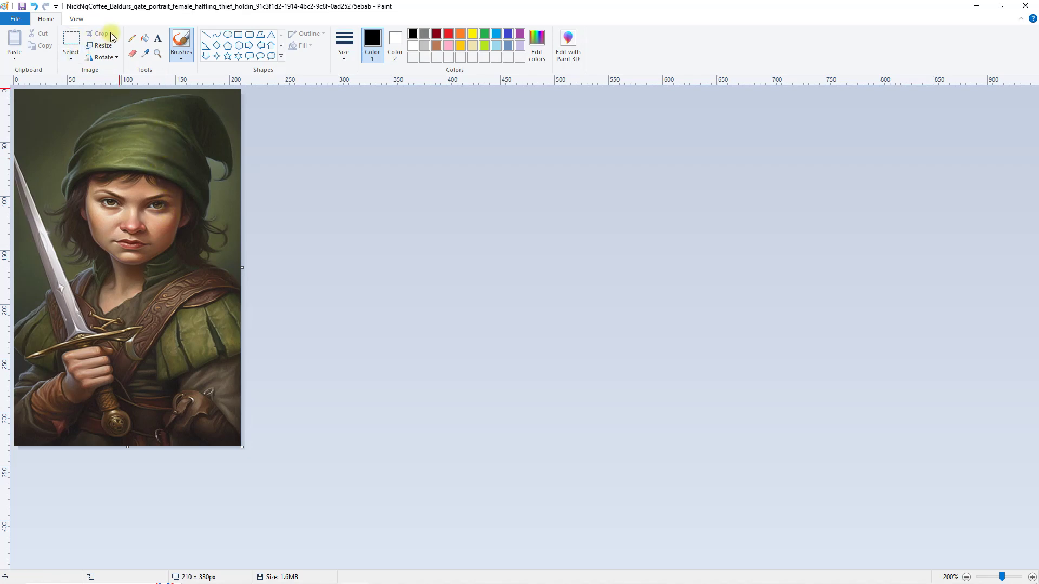
# Step: Save the resized portrait as a 24-bit bitmap named HAFTL1 in the "How to Create BG Portraits with MJ" folder
pyautogui.click(15, 19)
pyautogui.moveTo(76, 116)
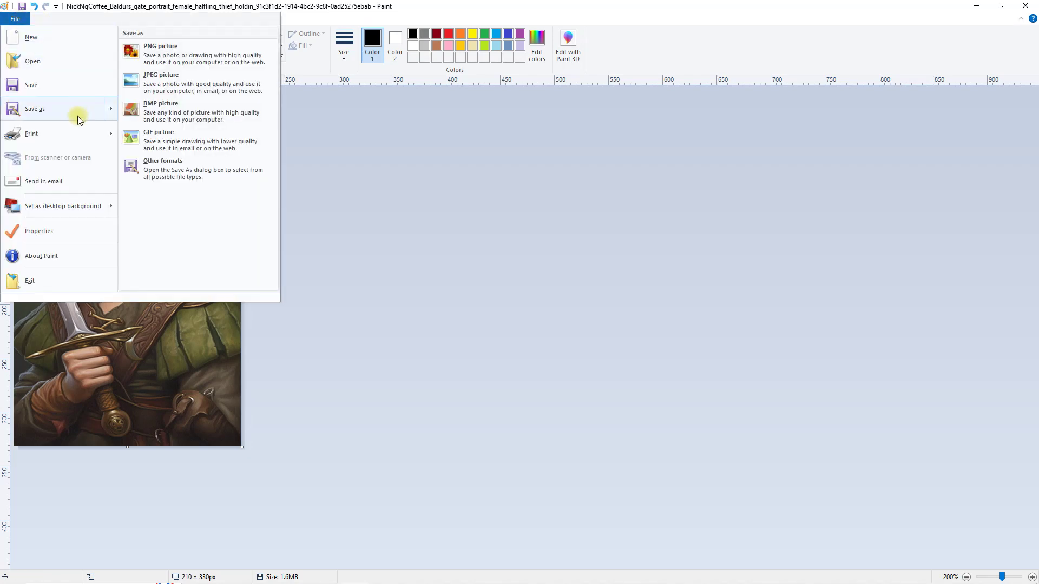
pyautogui.click(150, 116)
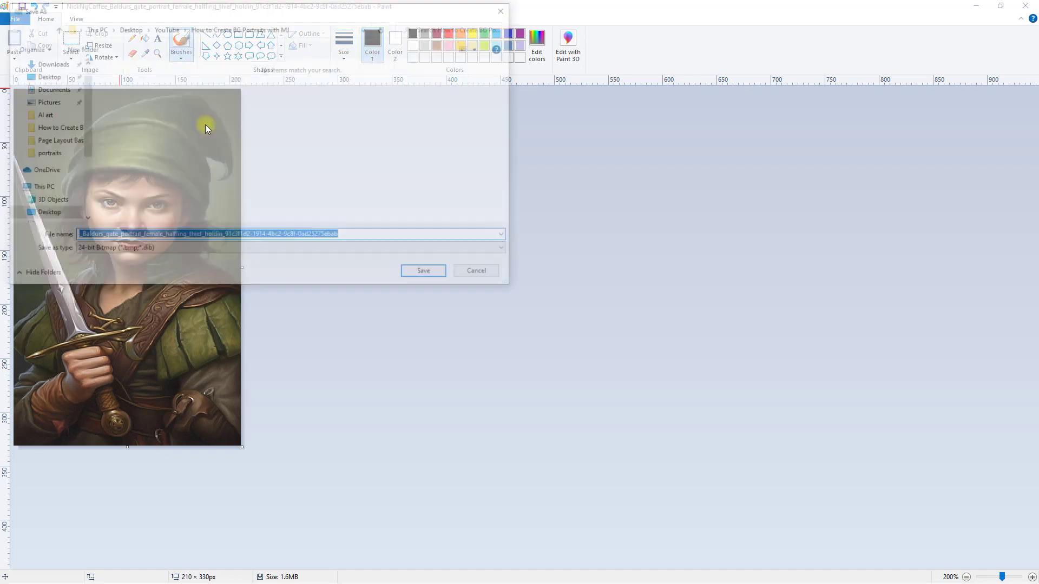
pyautogui.click(145, 236)
pyautogui.moveTo(103, 237); pyautogui.dragTo(379, 260)
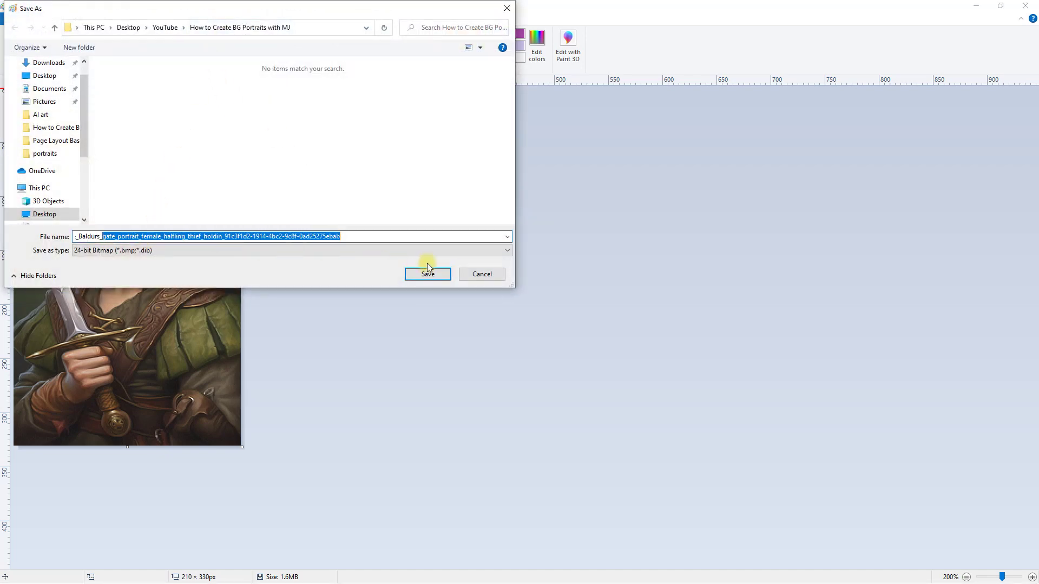
pyautogui.hotkey('ctrl', 'a')
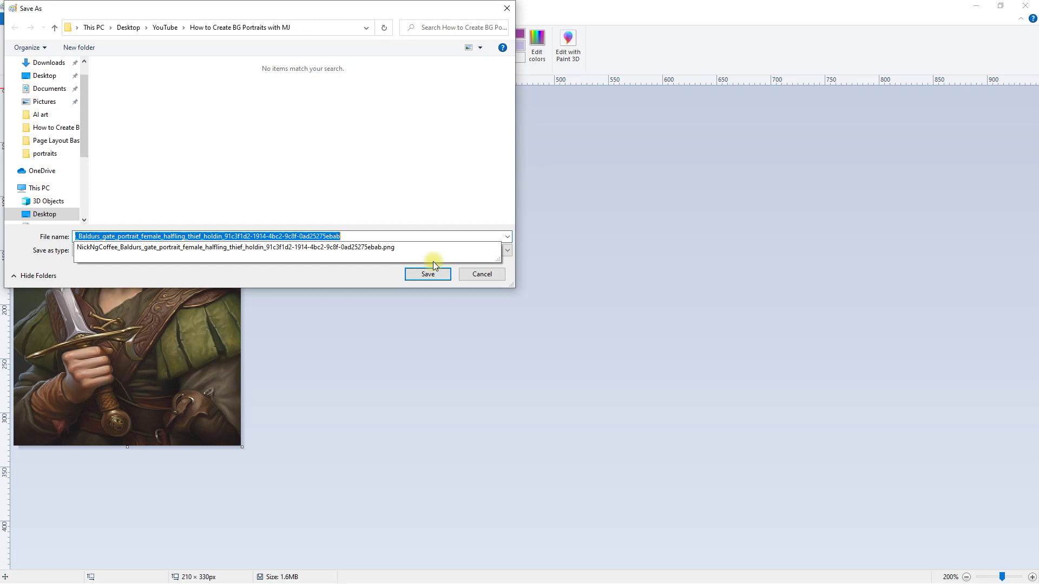
pyautogui.write('HAFTL1')
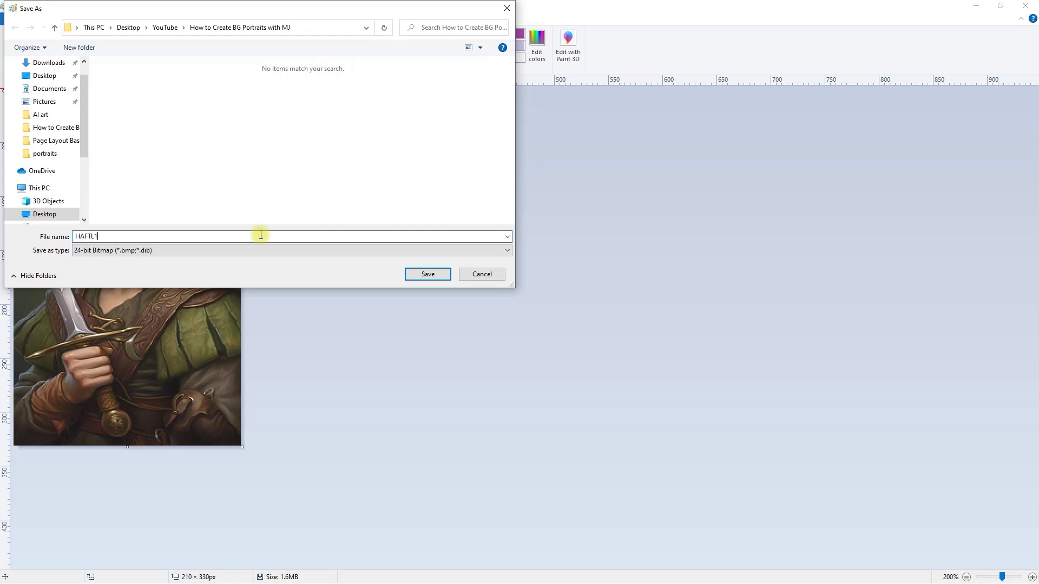
pyautogui.click(254, 252)
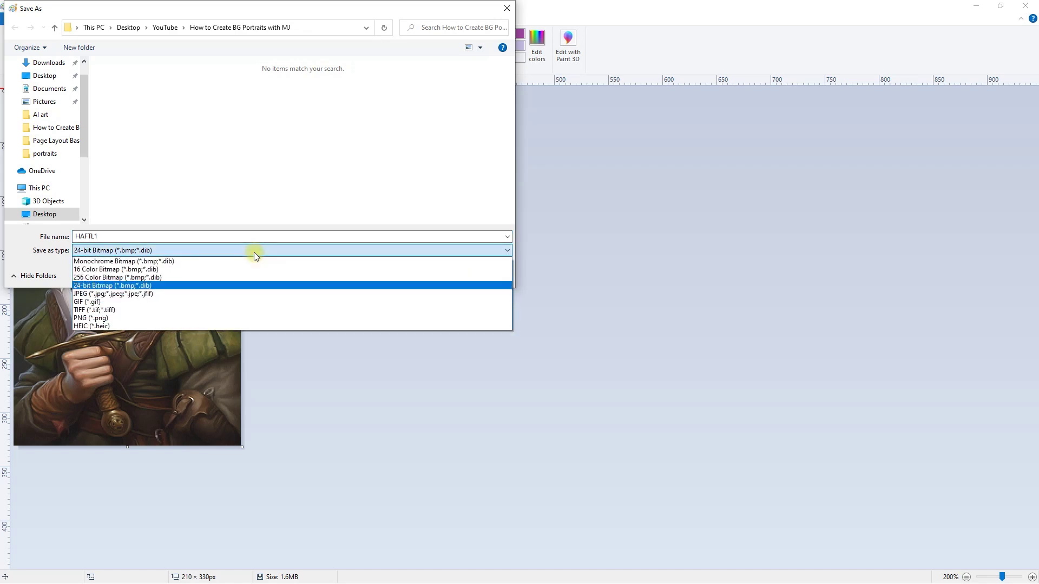
pyautogui.click(254, 252)
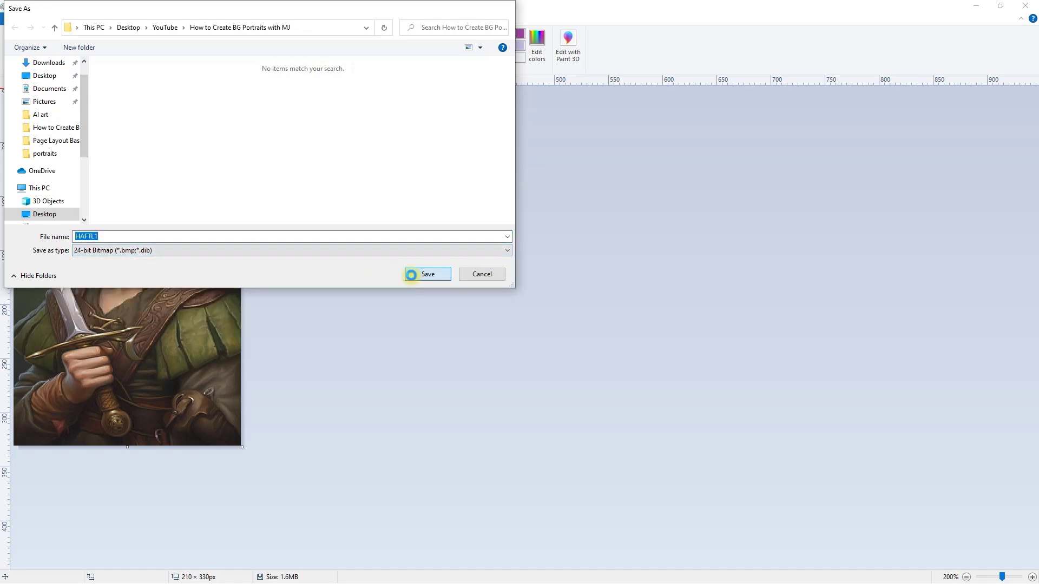
pyautogui.click(411, 275)
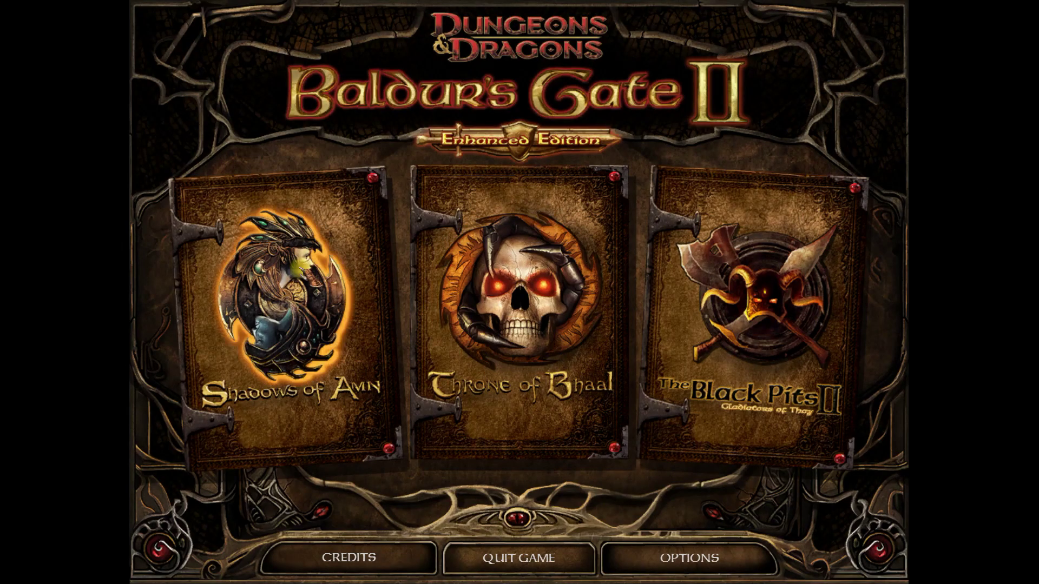
# Step: Switch to Baldur's Gate II: Enhanced Edition and start creating a new single-player character in Shadows of Amn
pyautogui.click(298, 265)
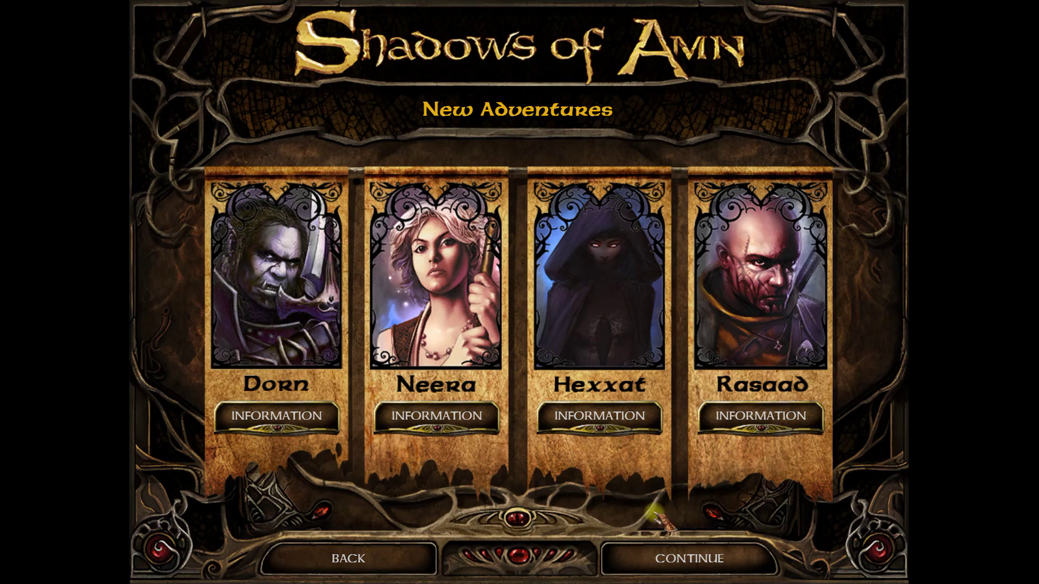
pyautogui.click(680, 553)
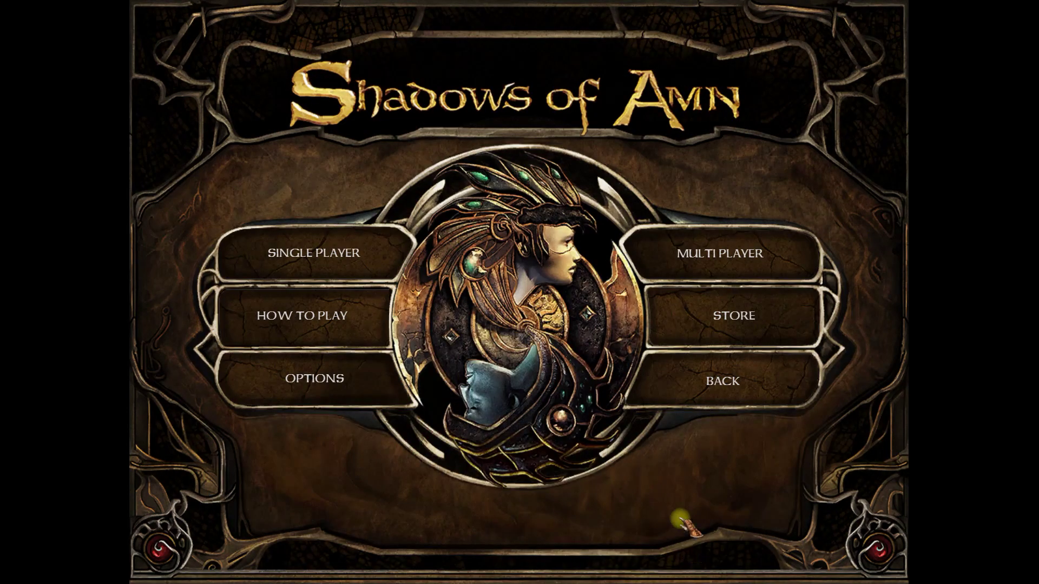
pyautogui.click(373, 255)
pyautogui.click(372, 254)
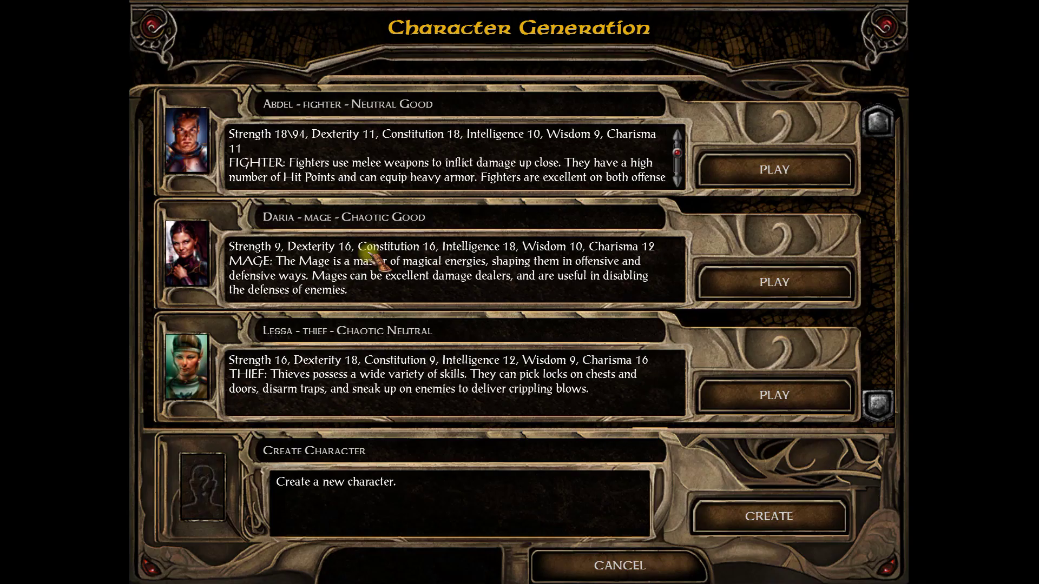
pyautogui.click(731, 521)
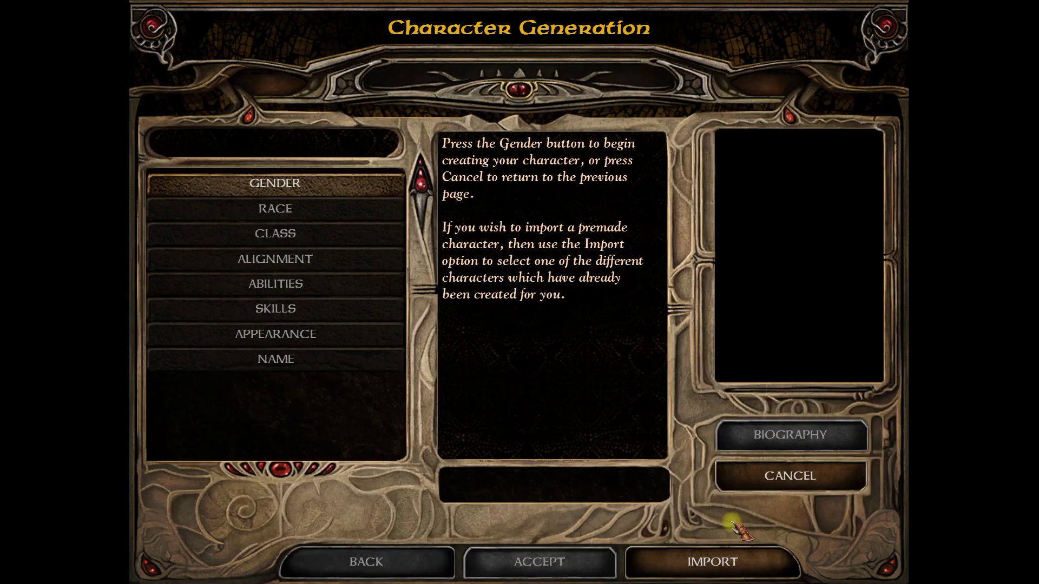
# Step: Set the character's gender to female and assign the custom portrait HAFTL1
pyautogui.click(351, 192)
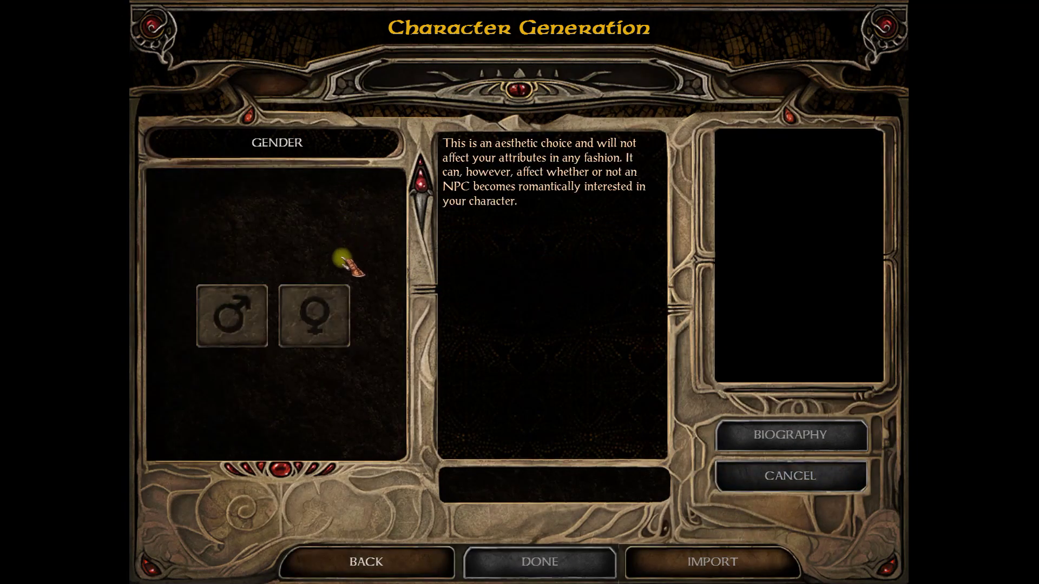
pyautogui.click(329, 319)
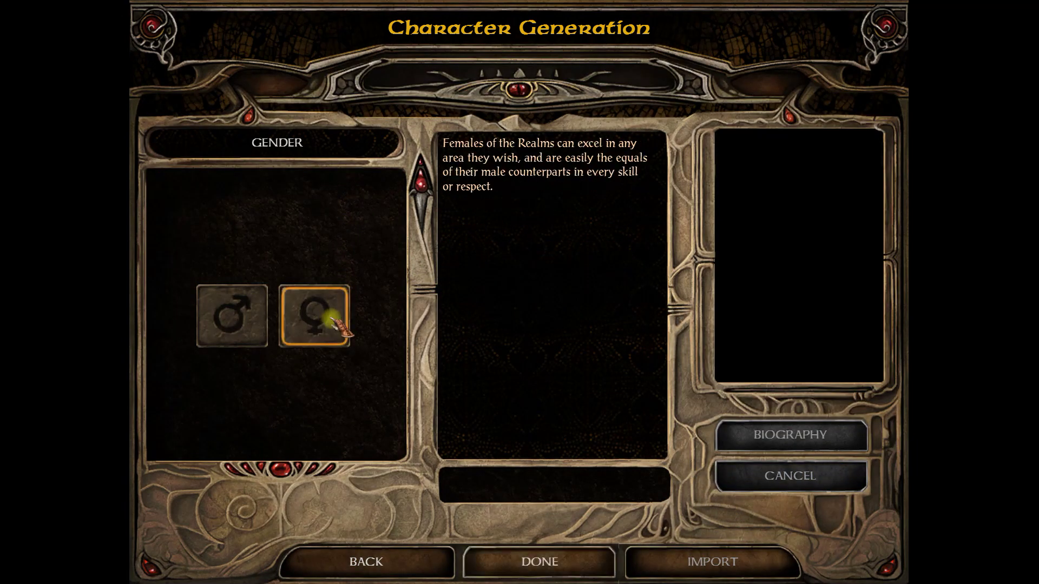
pyautogui.click(597, 559)
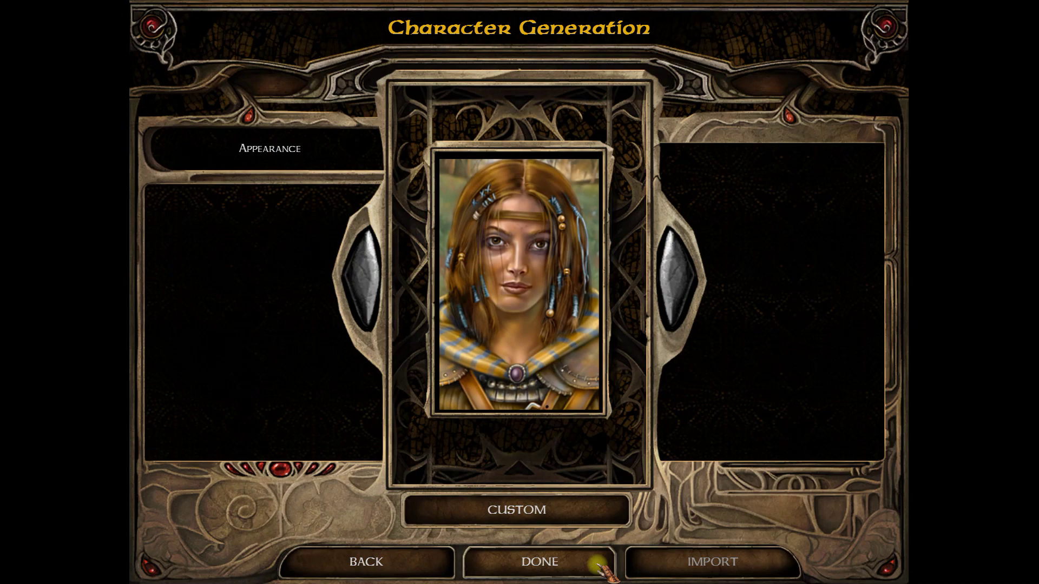
pyautogui.click(548, 508)
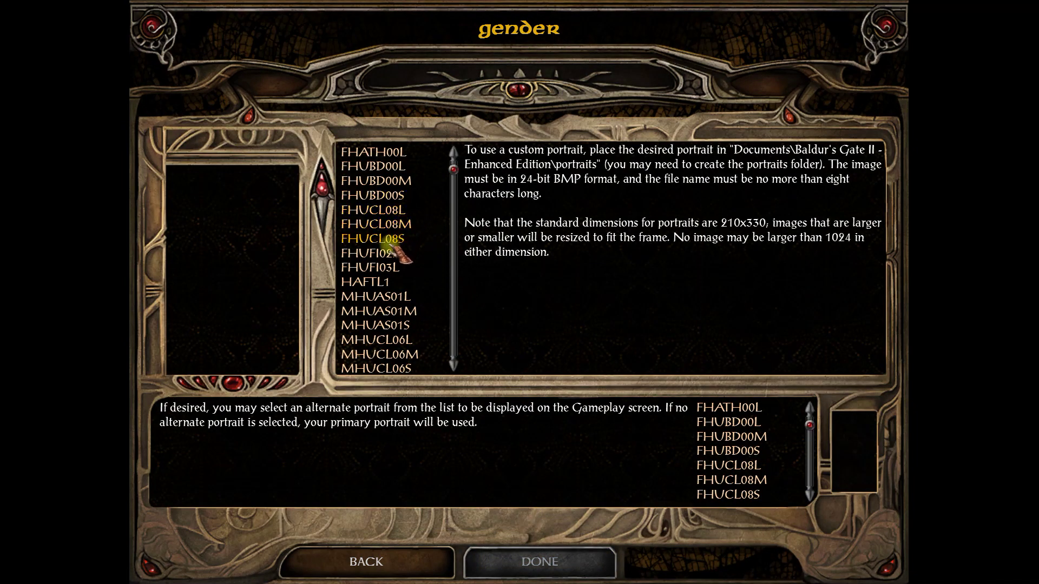
pyautogui.click(365, 282)
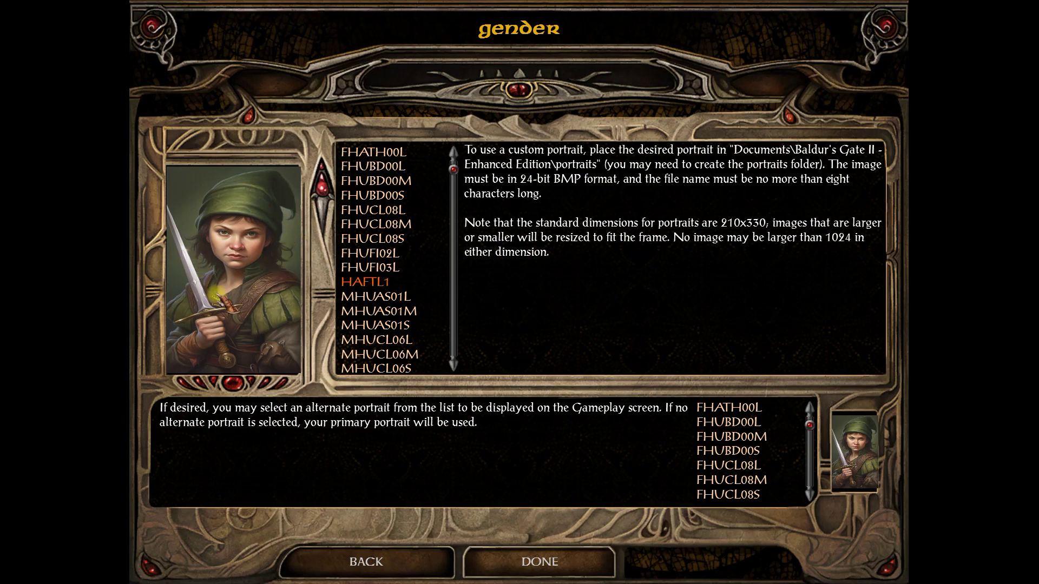
pyautogui.click(539, 562)
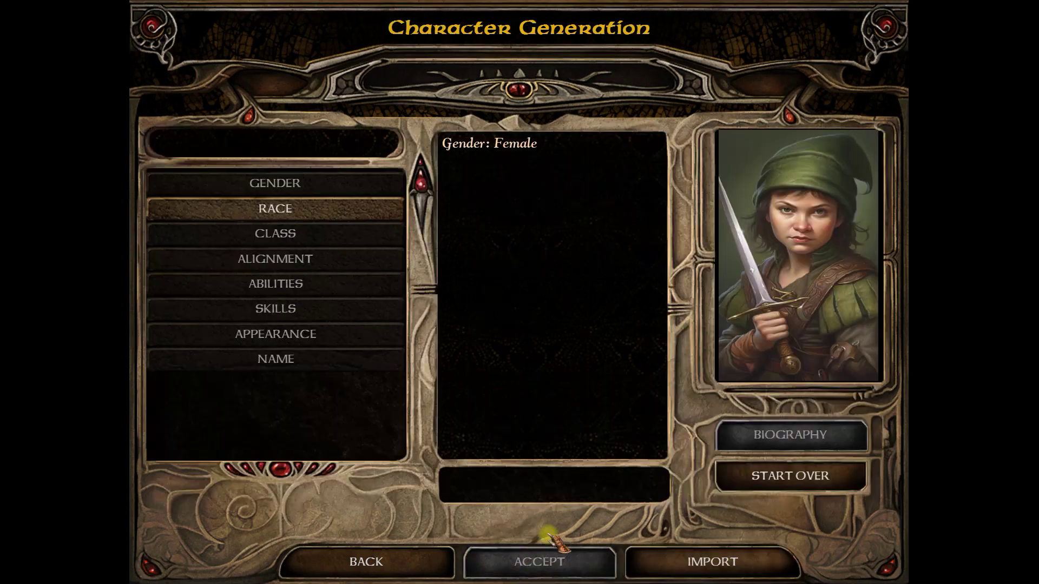
# Step: Set the character's race to Halfling
pyautogui.click(365, 214)
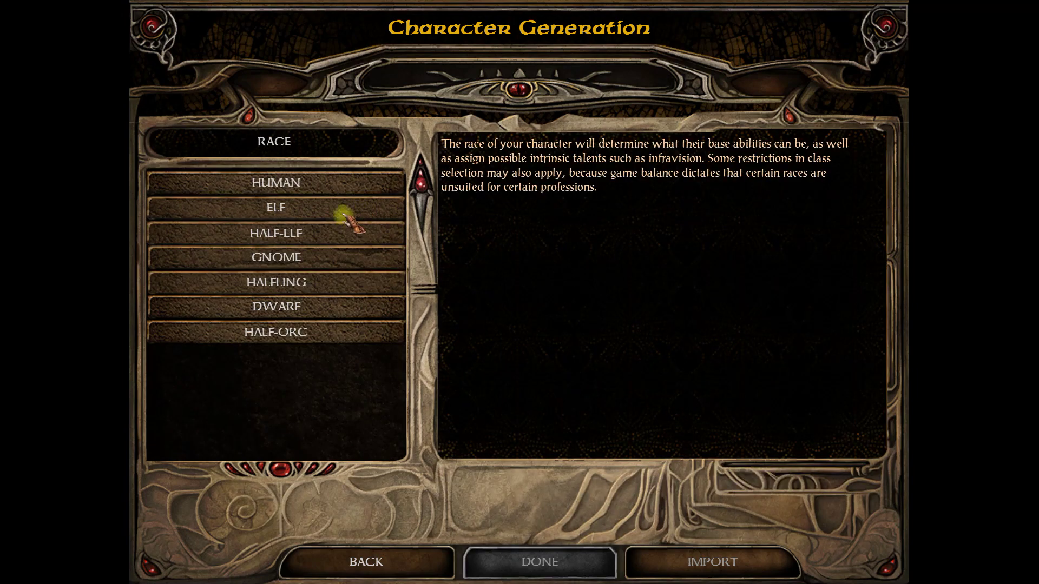
pyautogui.click(324, 282)
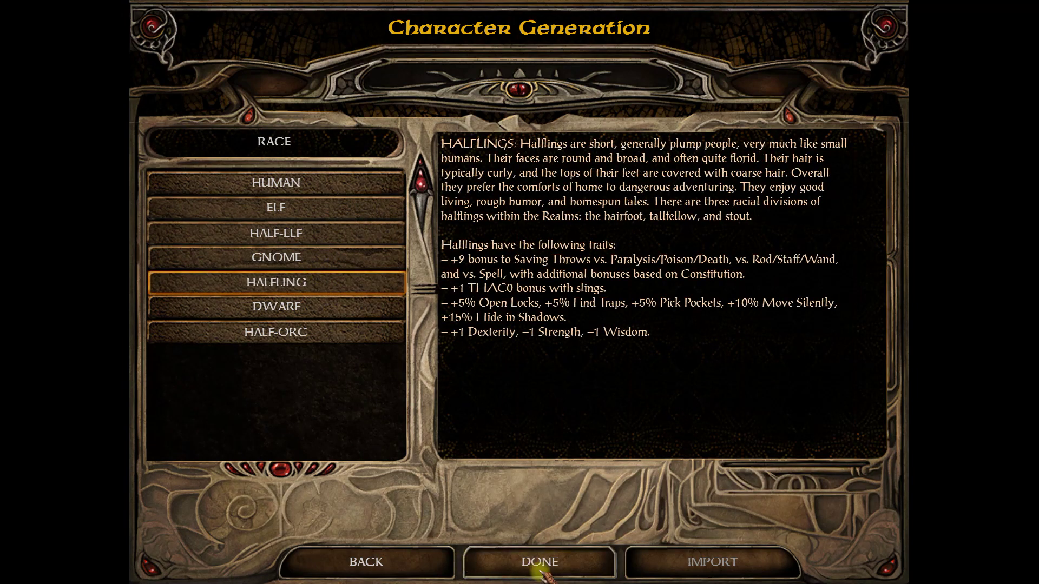
pyautogui.click(476, 563)
# Step: Choose the Thief class, browse the Bounty Hunter, Swashbuckler and Shadowdancer kits, and settle on the base Thief kit
pyautogui.click(351, 244)
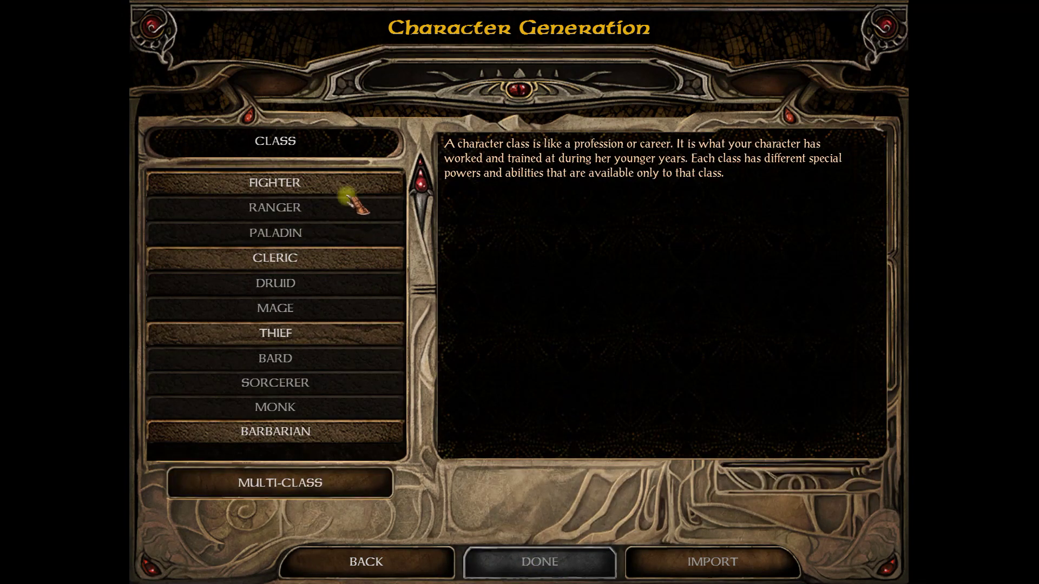
pyautogui.click(319, 333)
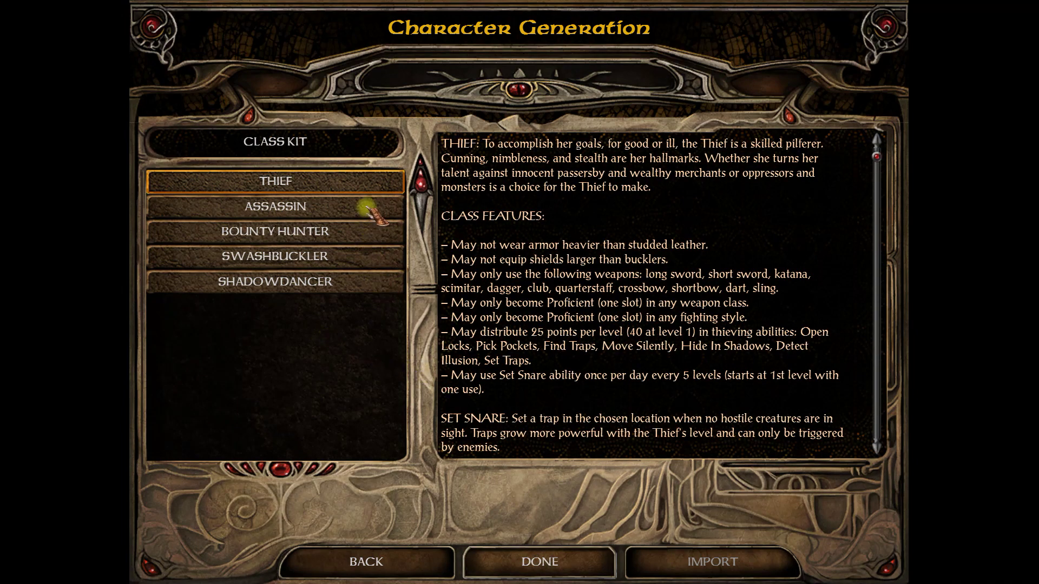
pyautogui.click(330, 231)
pyautogui.click(311, 255)
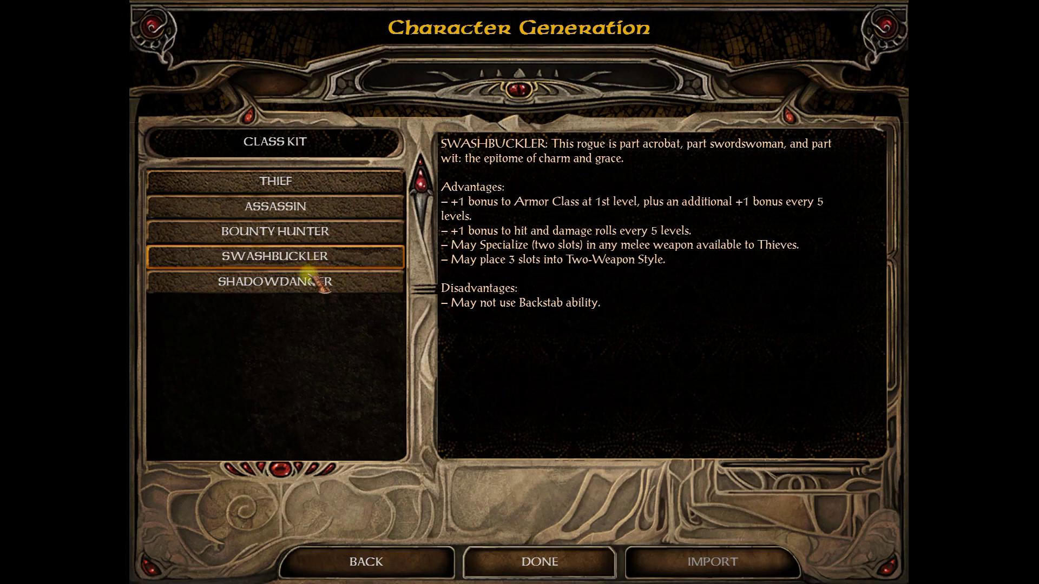
pyautogui.click(305, 287)
pyautogui.click(314, 185)
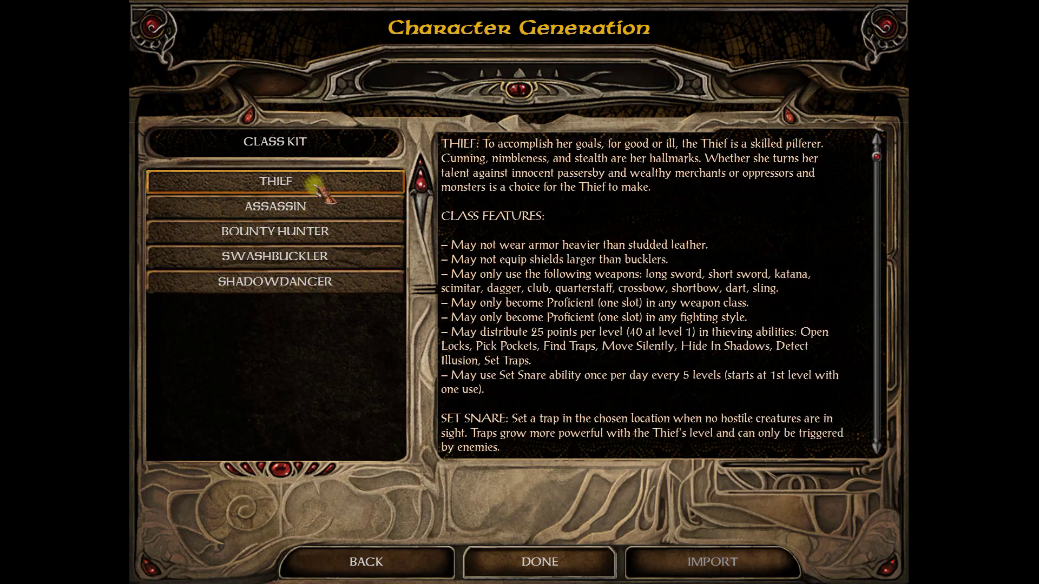
pyautogui.click(538, 561)
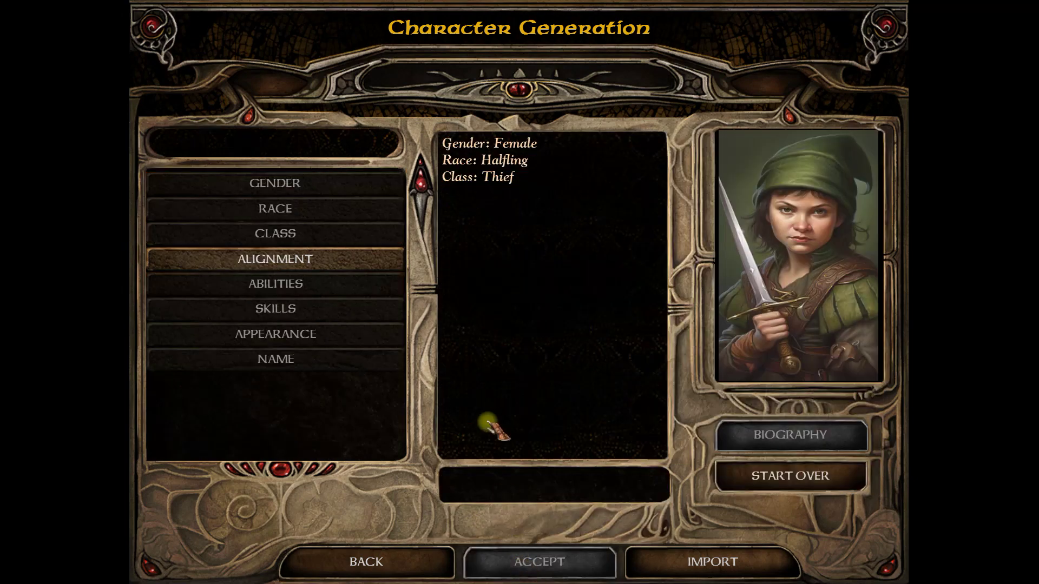
# Step: Set the character's alignment to Chaotic Good
pyautogui.click(370, 257)
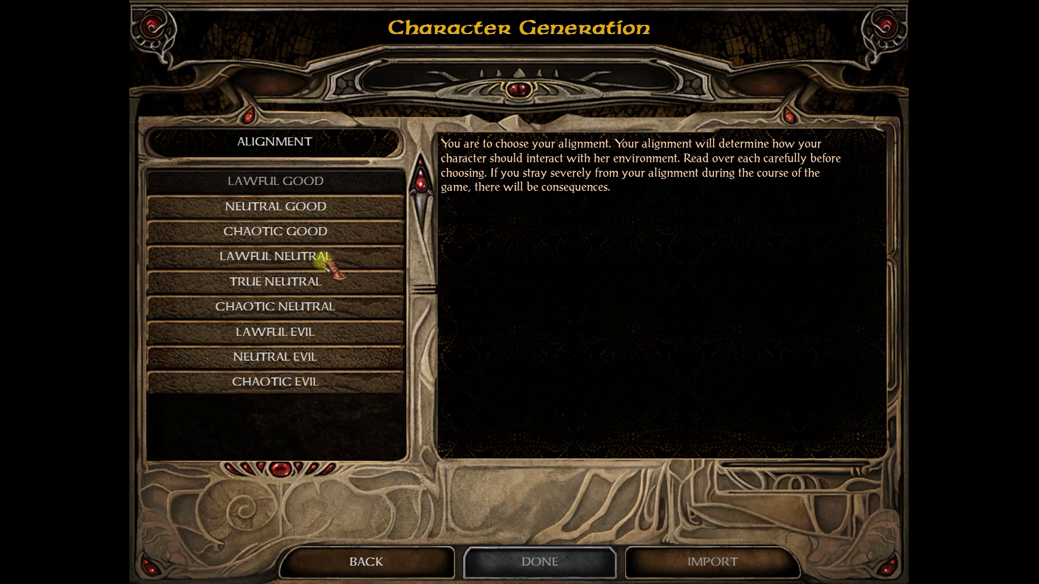
pyautogui.click(327, 233)
pyautogui.click(539, 563)
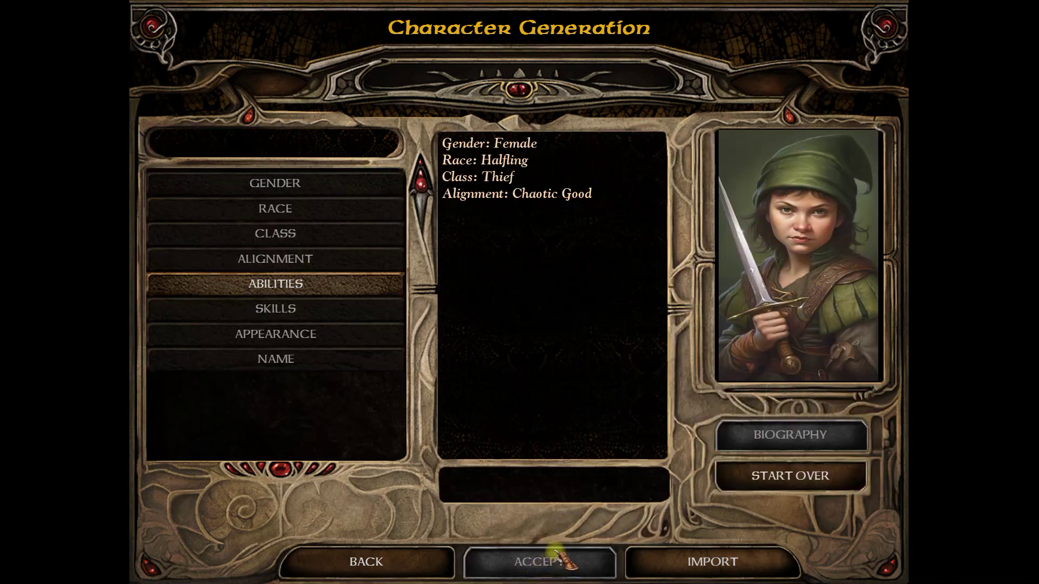